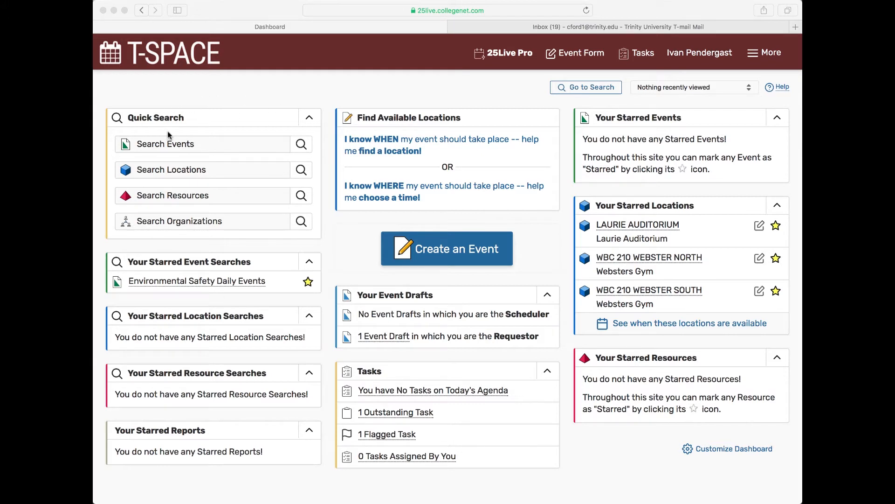
# - Search the locations for "Laurie auditorium" from the dashboard's quick search
pyautogui.click(210, 147)
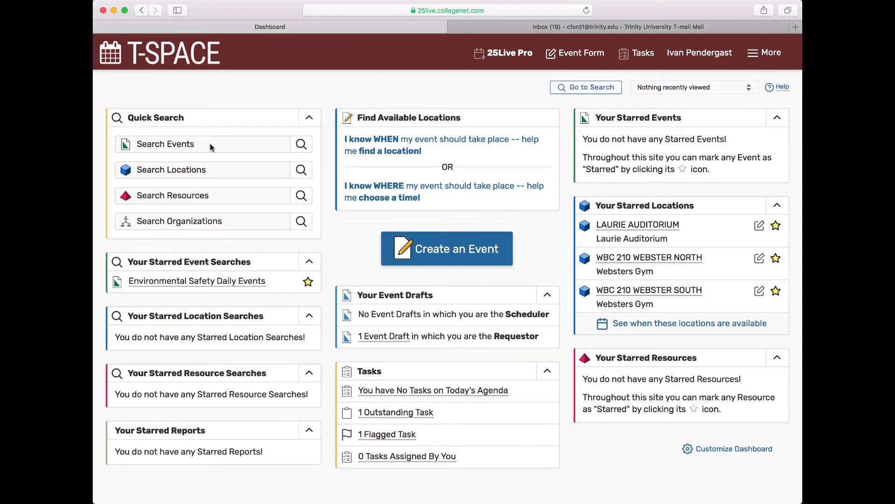
pyautogui.click(211, 169)
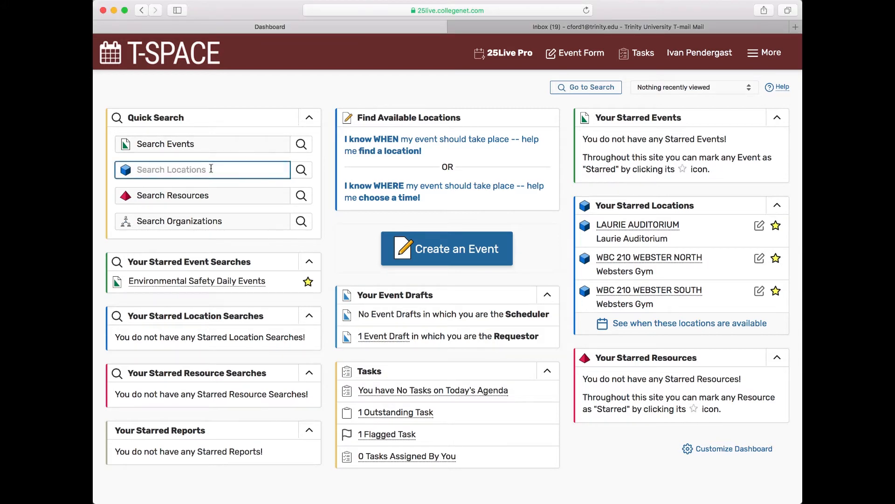
pyautogui.write('Laurie auditorium')
pyautogui.click(301, 172)
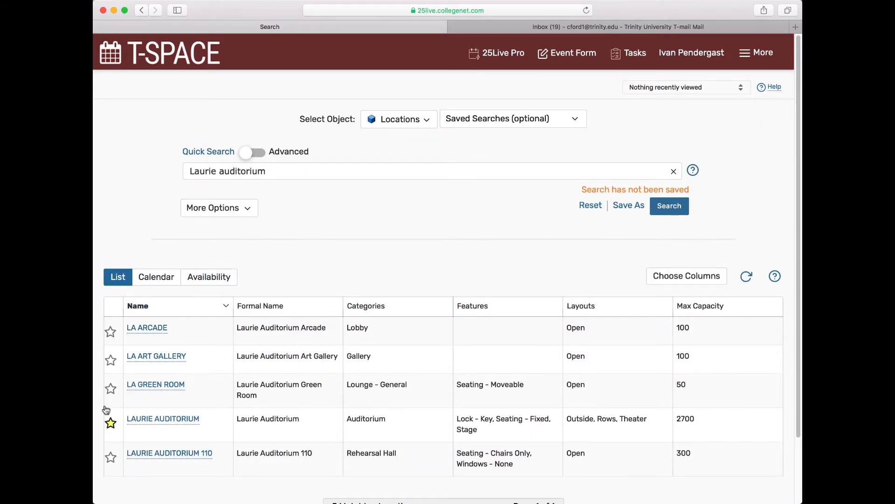
# - Review the details of Laurie Auditorium 110 in the results, and show the found locations as a calendar and an availability grid
pyautogui.moveTo(149, 455)
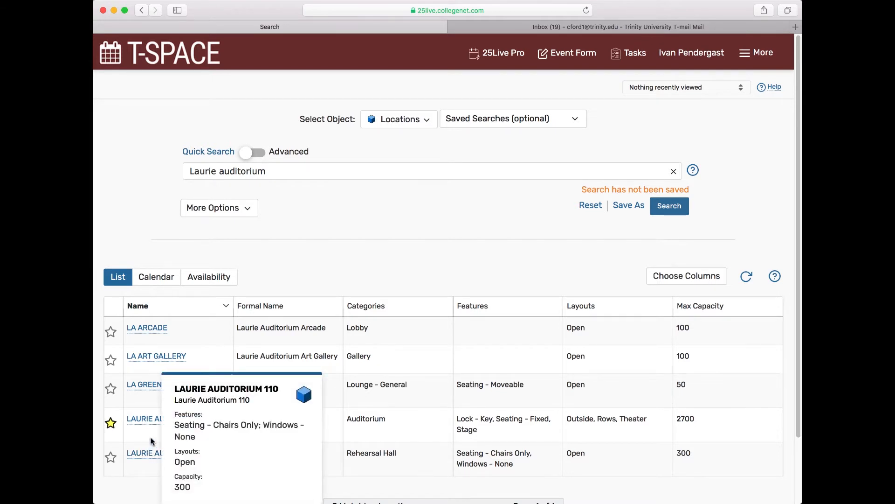
pyautogui.click(158, 282)
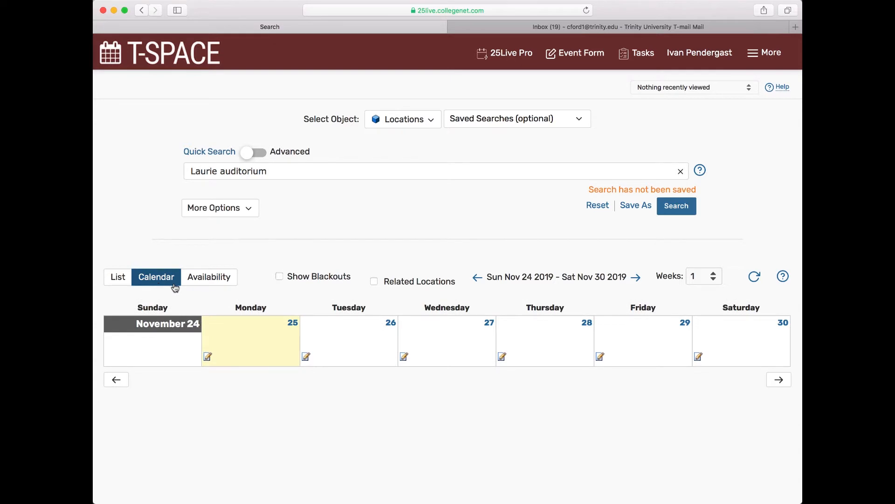
pyautogui.click(206, 279)
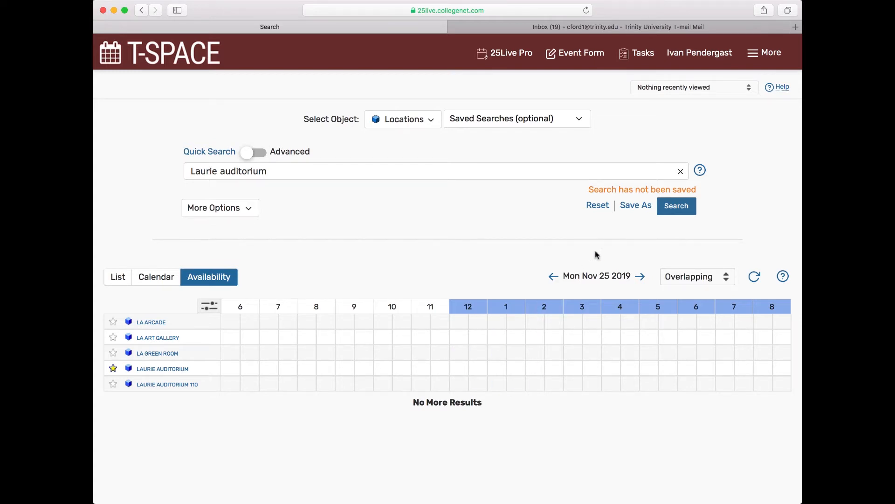
# - Return to the dashboard, open the starred location LAURIE AUDITORIUM, and view its weekly availability, daily availability and event list
pyautogui.click(506, 61)
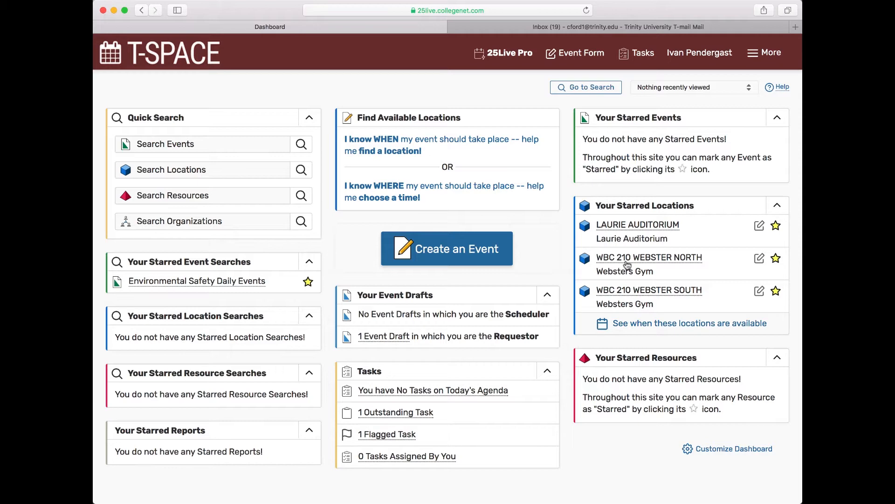
pyautogui.click(641, 225)
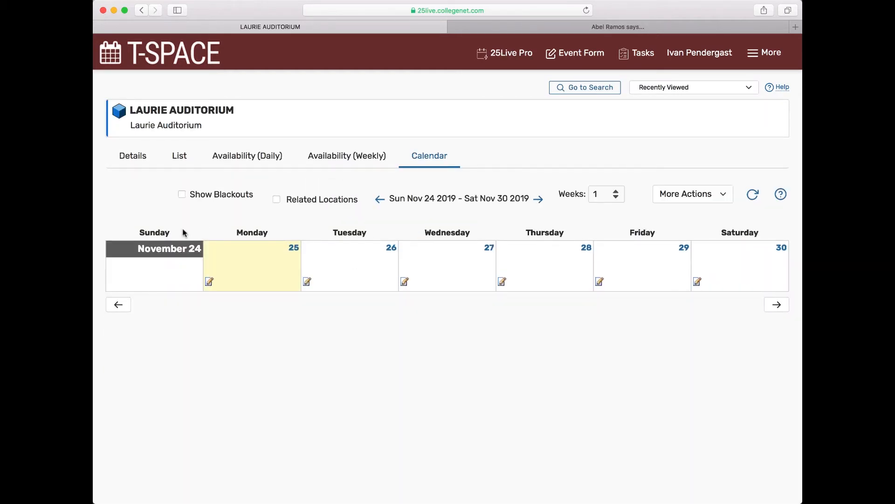
pyautogui.click(334, 166)
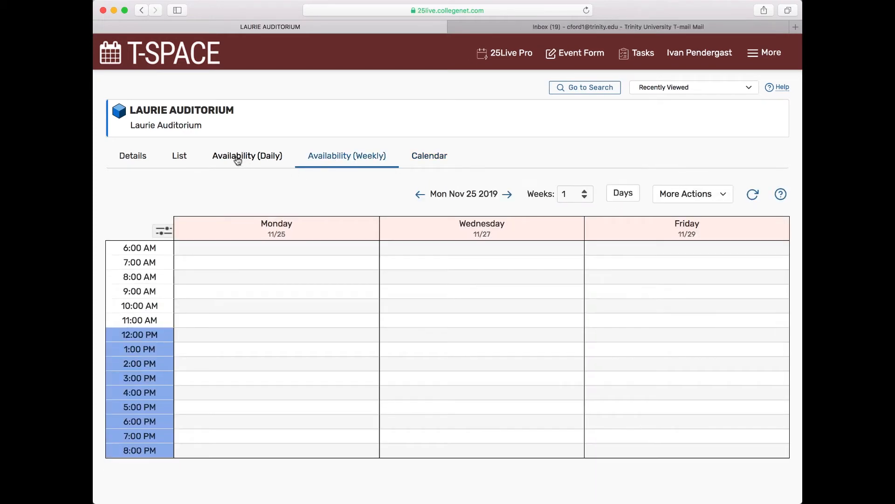
pyautogui.click(237, 157)
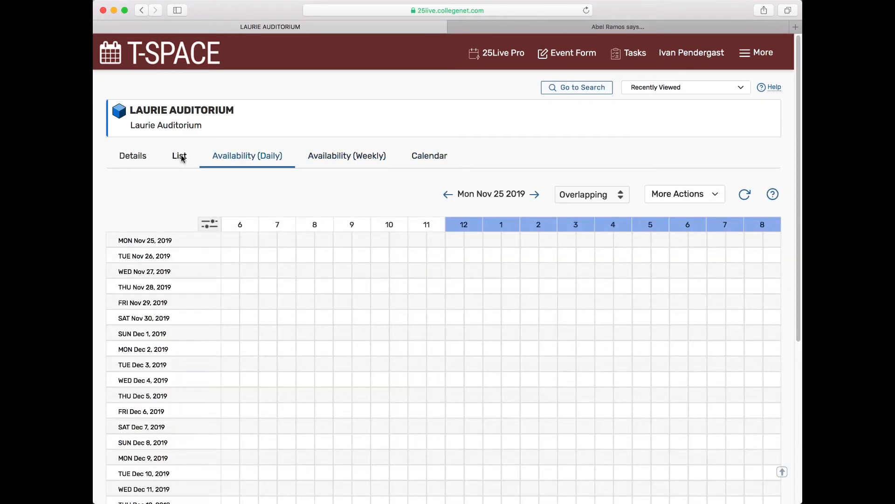
pyautogui.click(182, 158)
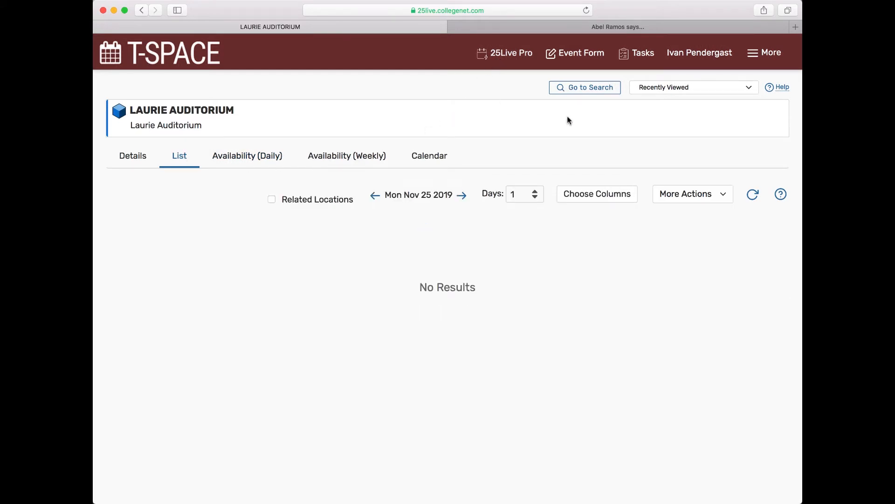
# - Go back to the search page and examine which object types can be searched
pyautogui.click(596, 92)
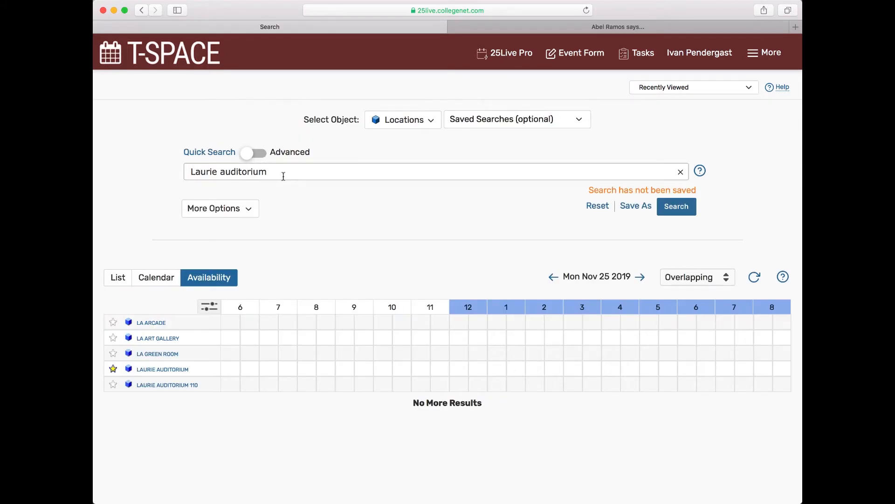
pyautogui.click(400, 127)
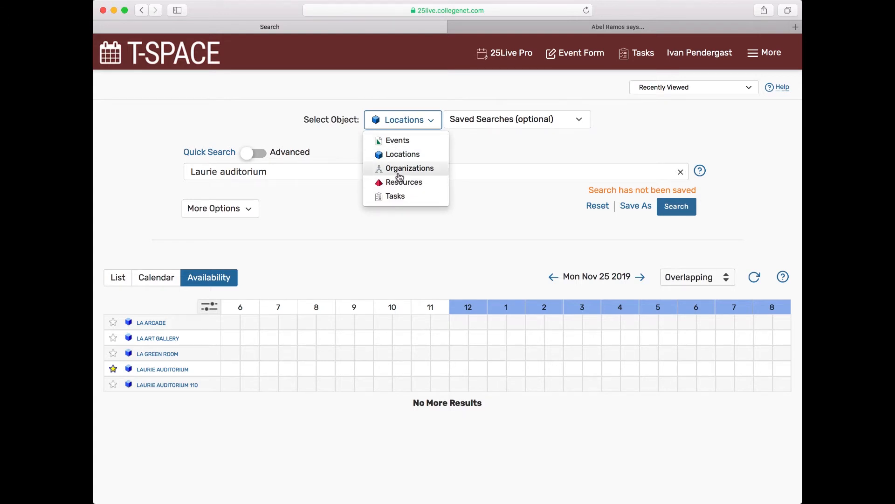
# - Return to the dashboard and view the form for finding an available location by a known date and time, leaving it unfilled
pyautogui.click(508, 59)
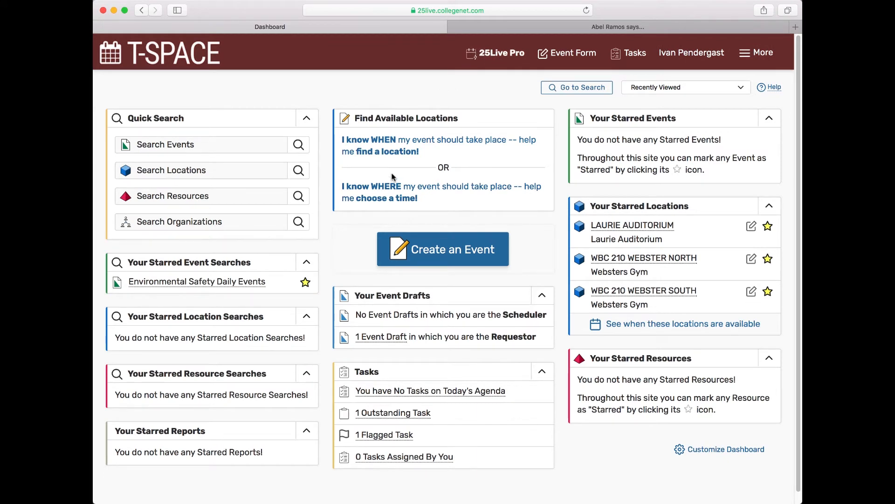
pyautogui.click(392, 157)
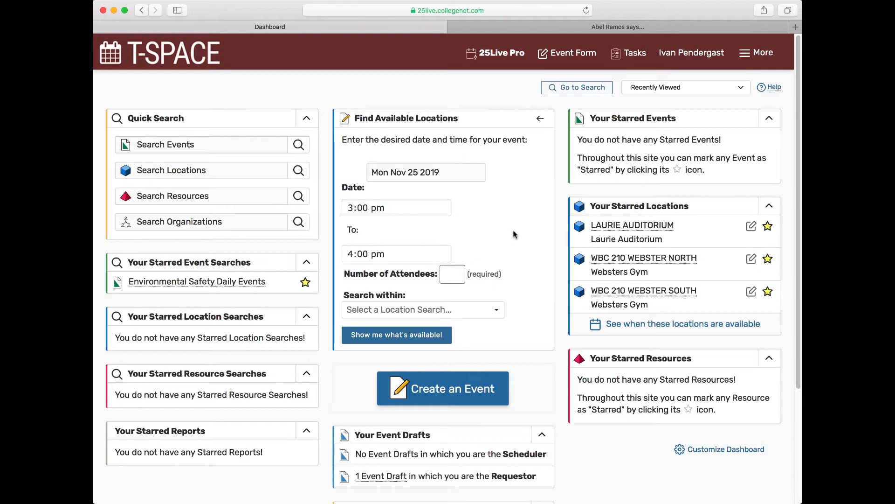
pyautogui.click(540, 118)
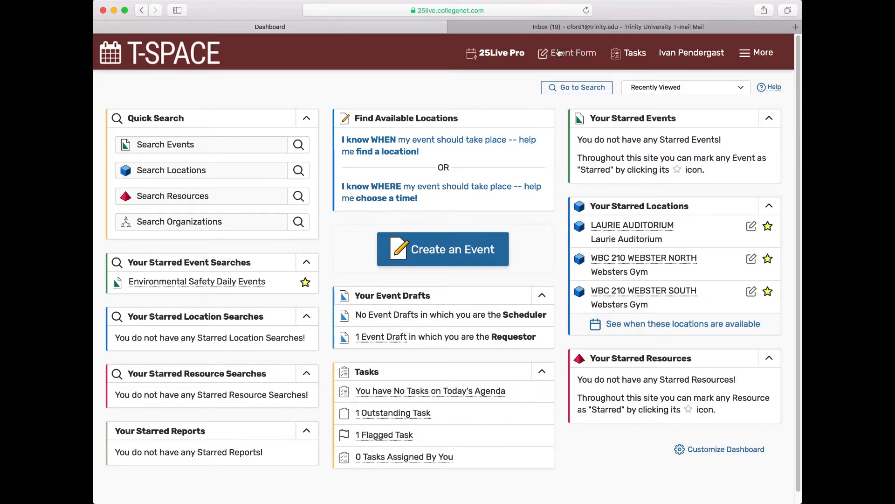
# - Create a new event and look through the sections of the blank event form
pyautogui.click(441, 251)
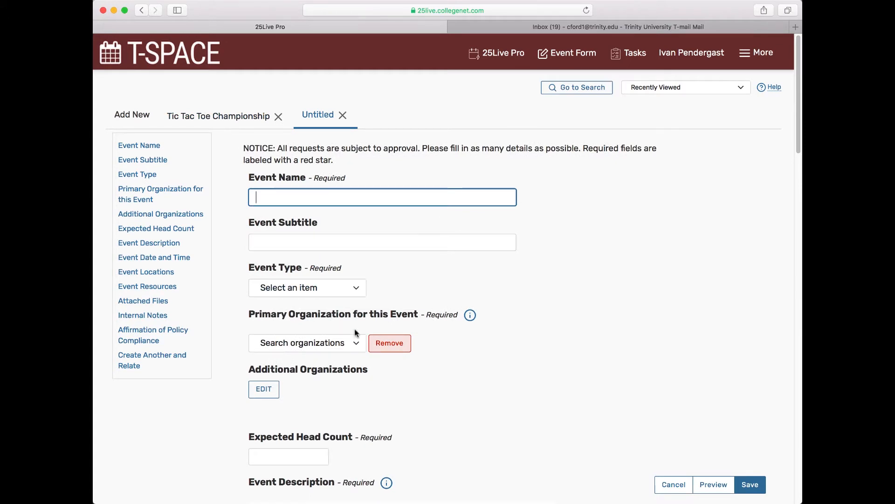
pyautogui.scroll(-1, 471, 320)
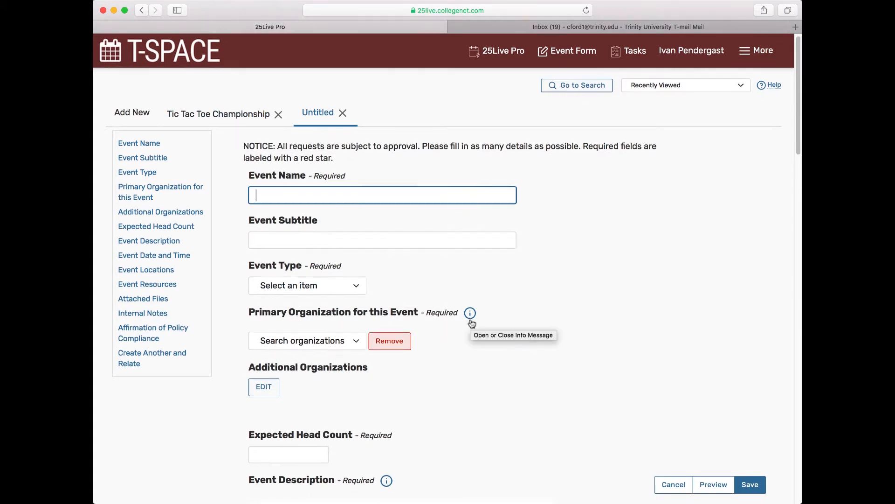
pyautogui.scroll(-10, 471, 321)
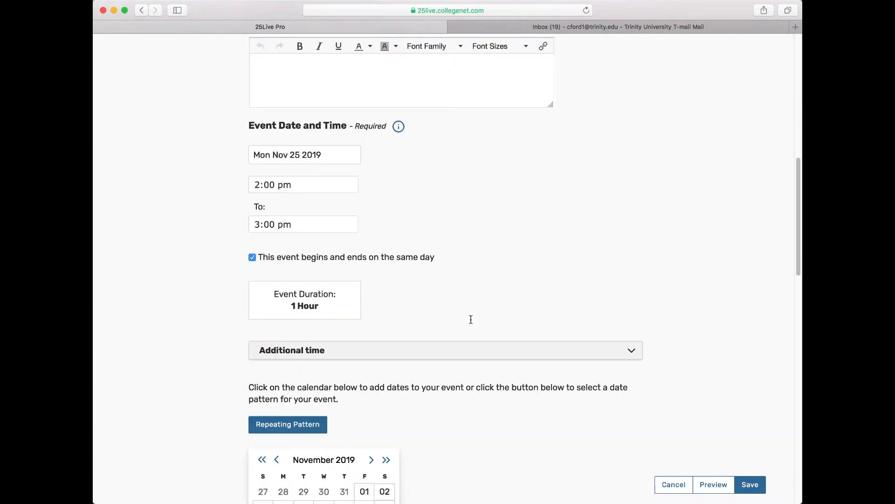
pyautogui.scroll(-2, 471, 321)
pyautogui.scroll(12, 471, 322)
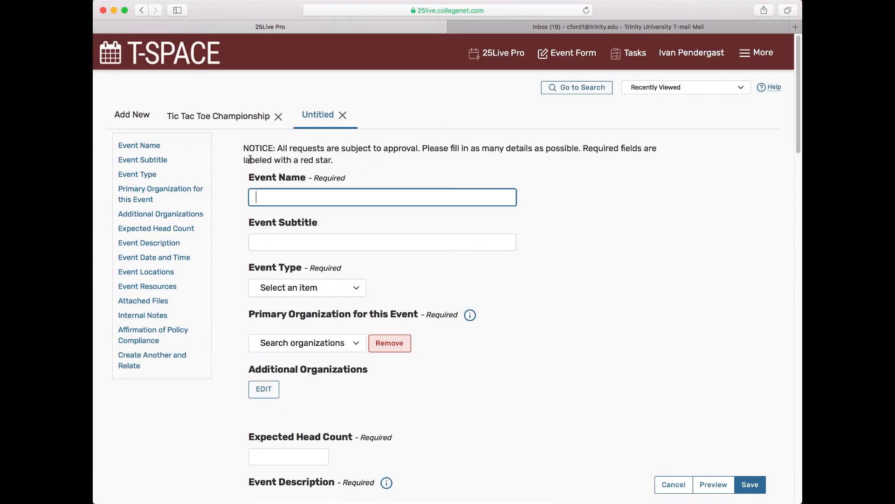
# - Switch to the Tic Tac Toe Championship event form and review its event name and subtitle fields
pyautogui.click(227, 120)
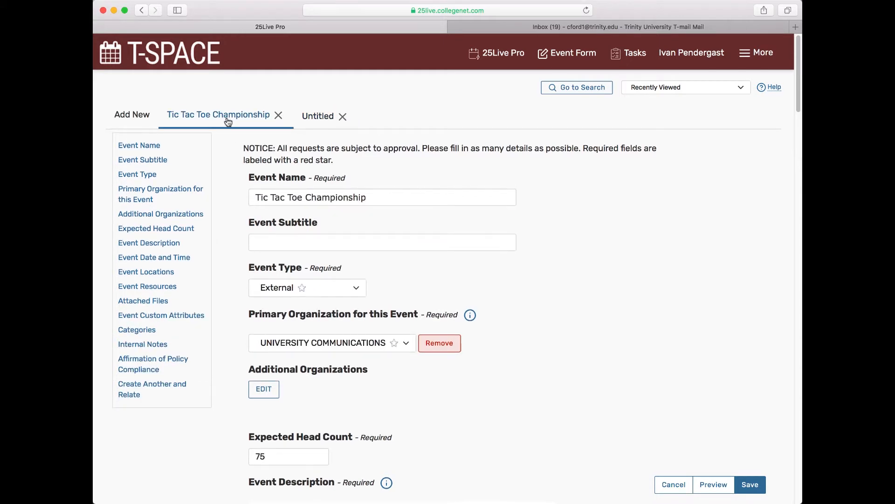
pyautogui.scroll(-1, 267, 133)
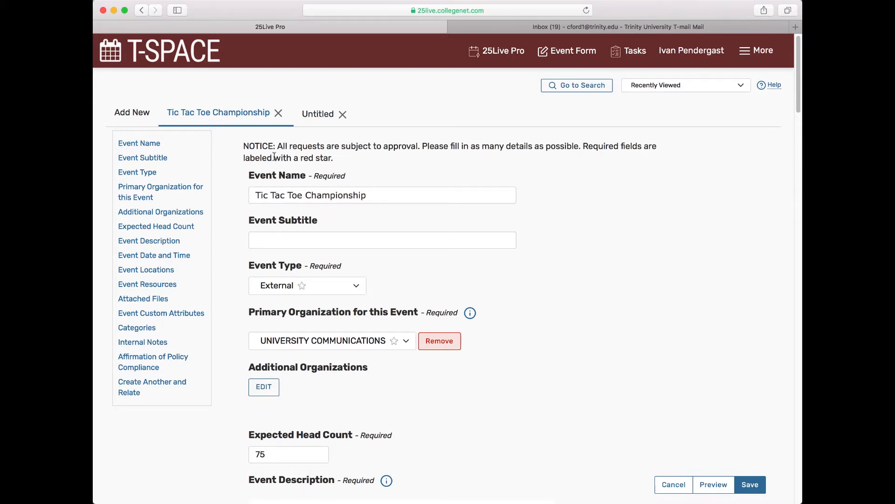
pyautogui.moveTo(256, 195); pyautogui.dragTo(370, 191)
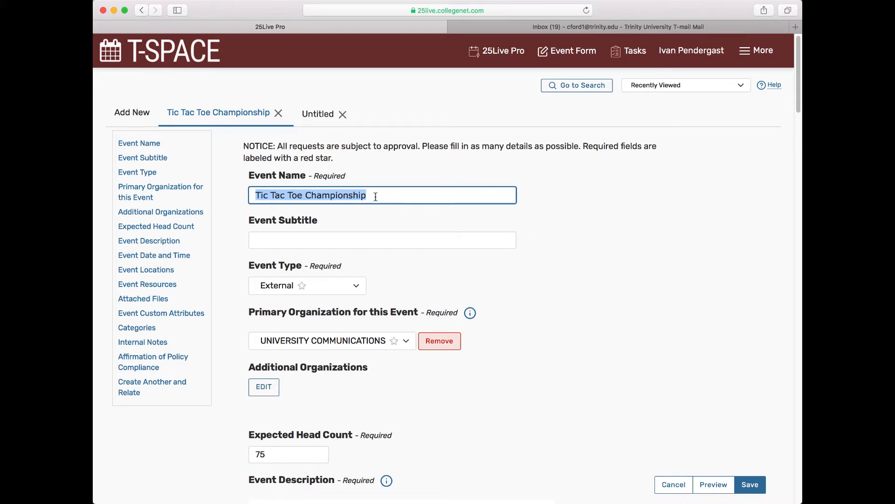
pyautogui.click(359, 241)
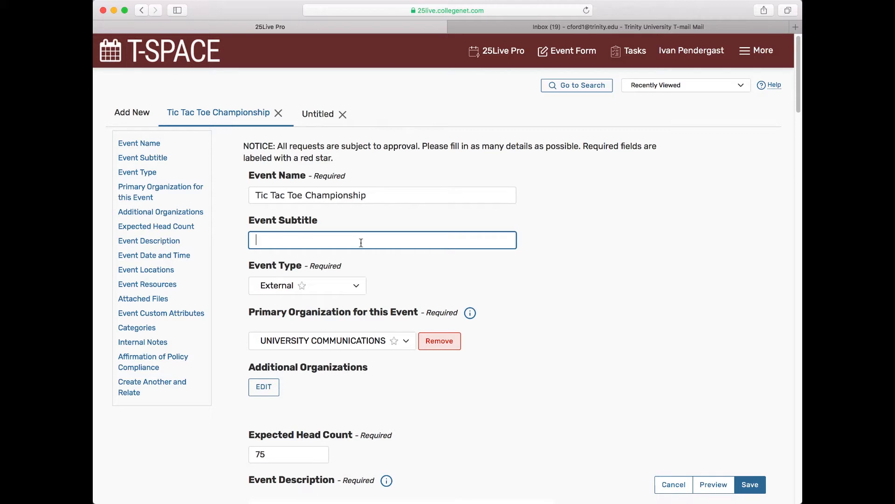
# - Review the available event types for the Tic Tac Toe Championship and choose External
pyautogui.click(362, 289)
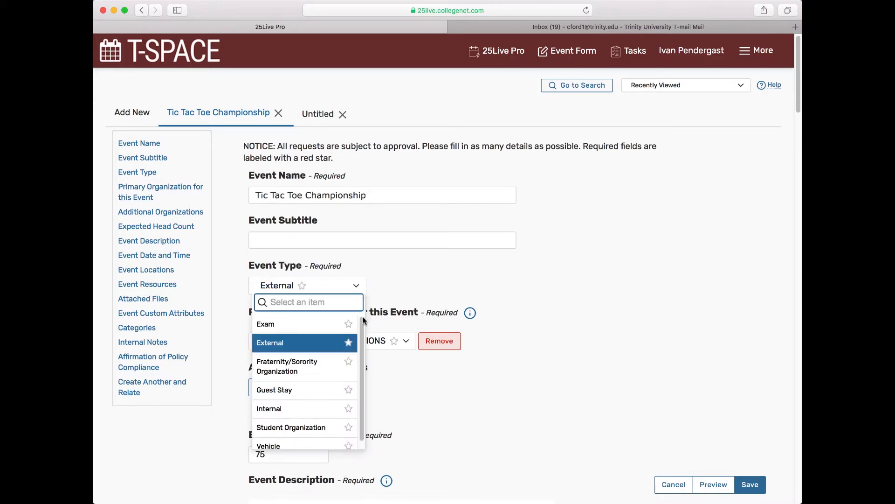
pyautogui.moveTo(362, 339); pyautogui.dragTo(361, 312)
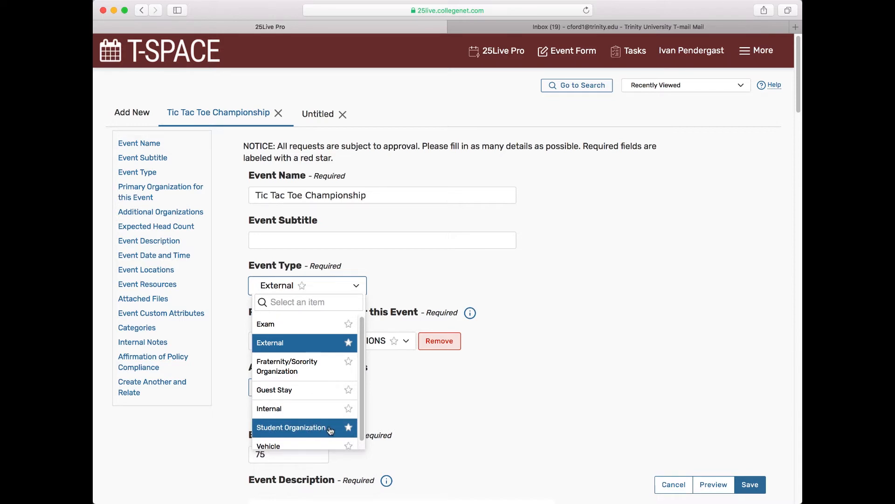
pyautogui.scroll(1, 331, 430)
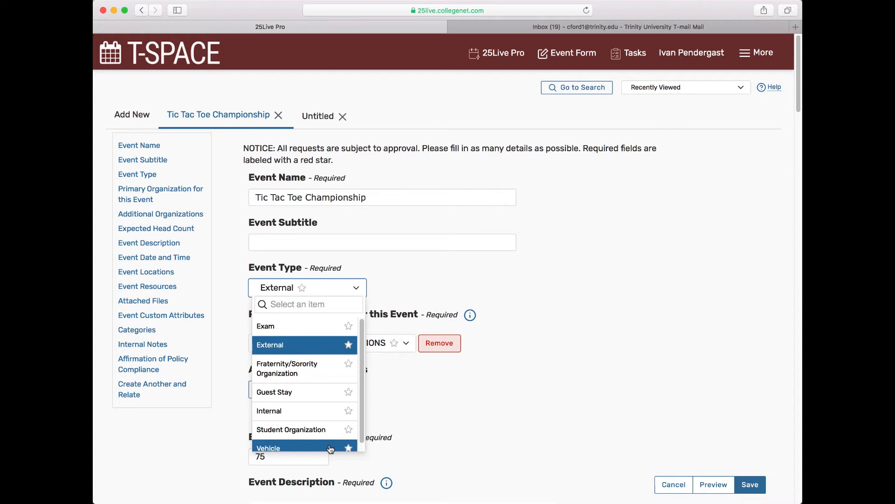
pyautogui.click(309, 350)
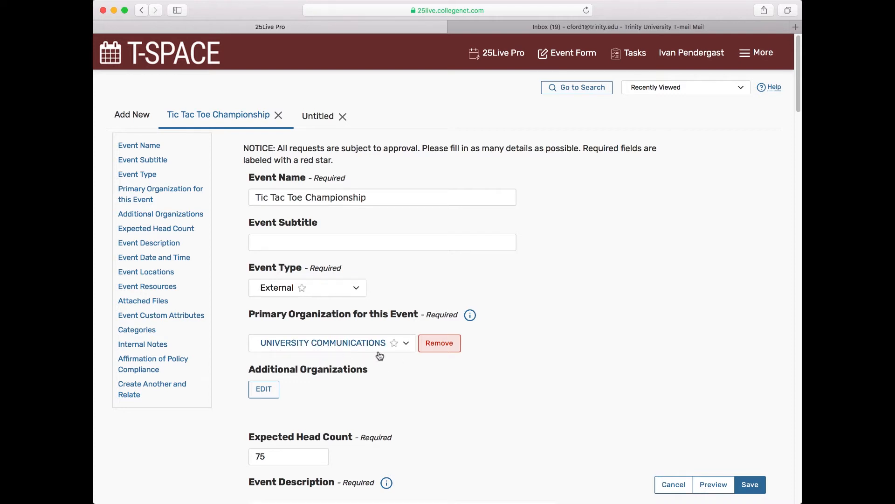
# - Examine the additional organizations picker and its filter options, and close it without adding an organization
pyautogui.click(269, 392)
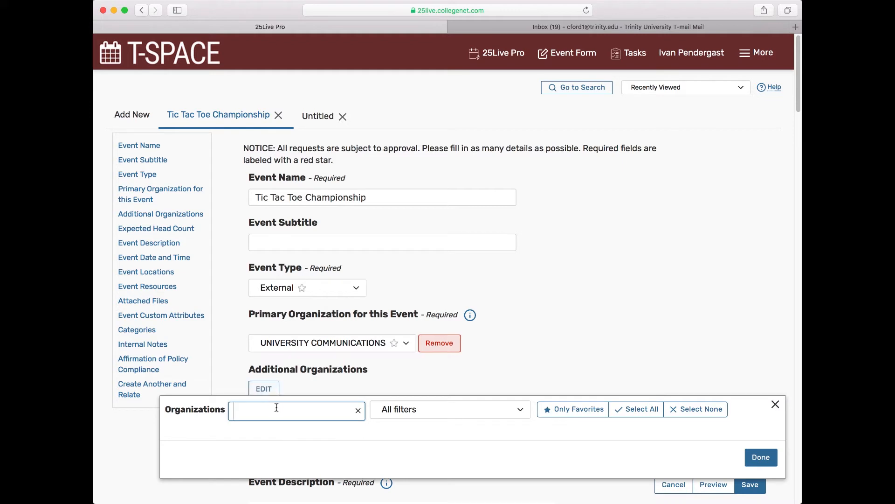
pyautogui.click(419, 414)
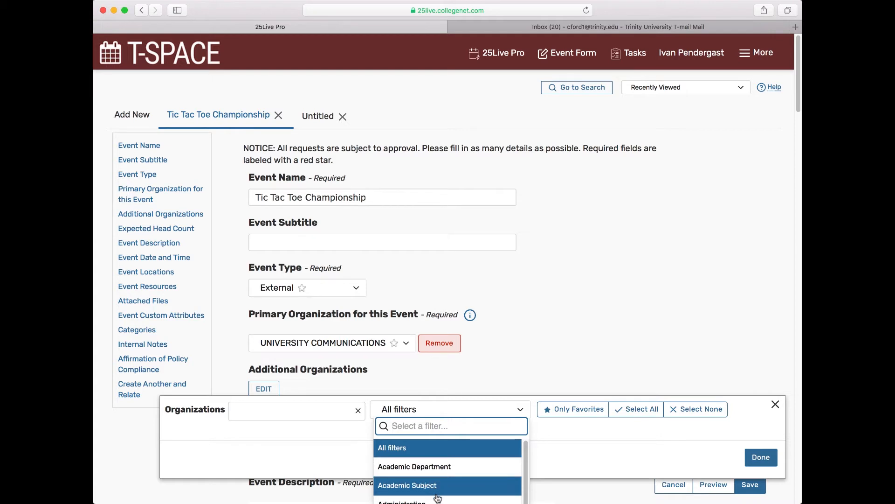
pyautogui.click(487, 390)
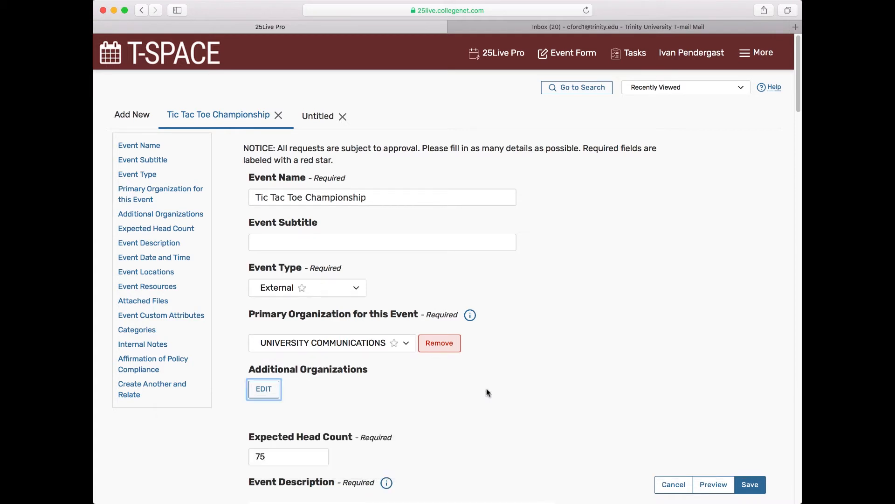
# - Review the expected head count, event description, and event date and time sections of the Tic Tac Toe Championship form
pyautogui.scroll(-3, 446, 399)
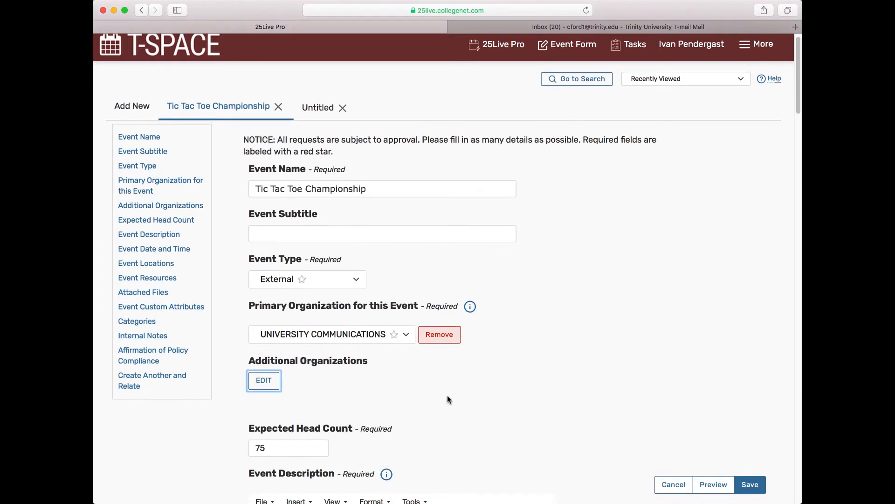
pyautogui.scroll(-3, 447, 399)
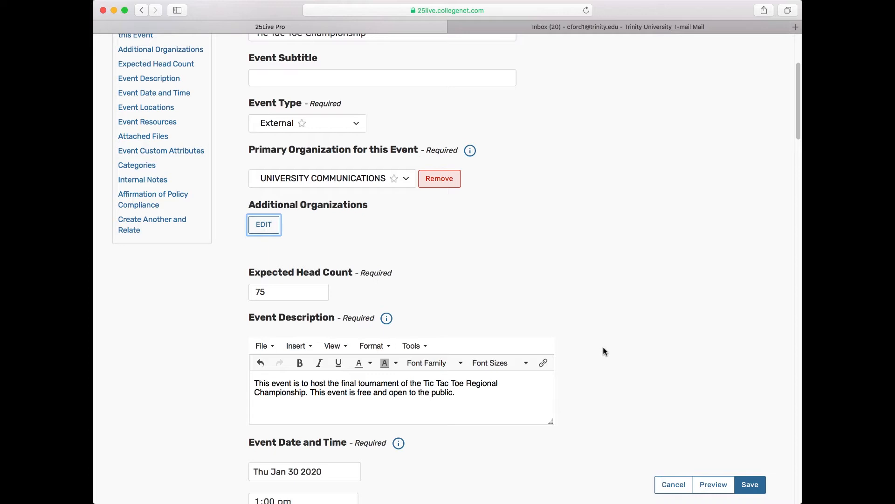
pyautogui.scroll(-5, 604, 351)
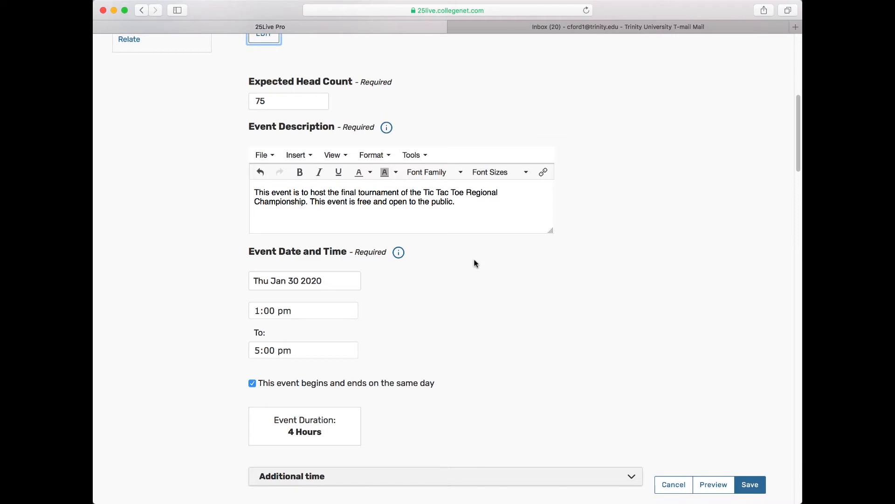
pyautogui.scroll(-1, 474, 258)
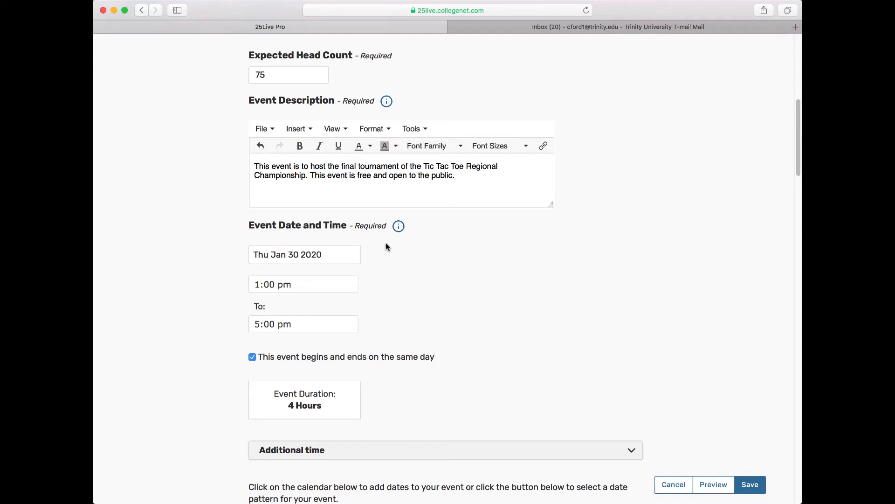
# - Review the event's date and same-day setting, and expand the additional time section to examine the setup and takedown times
pyautogui.click(305, 254)
pyautogui.click(433, 314)
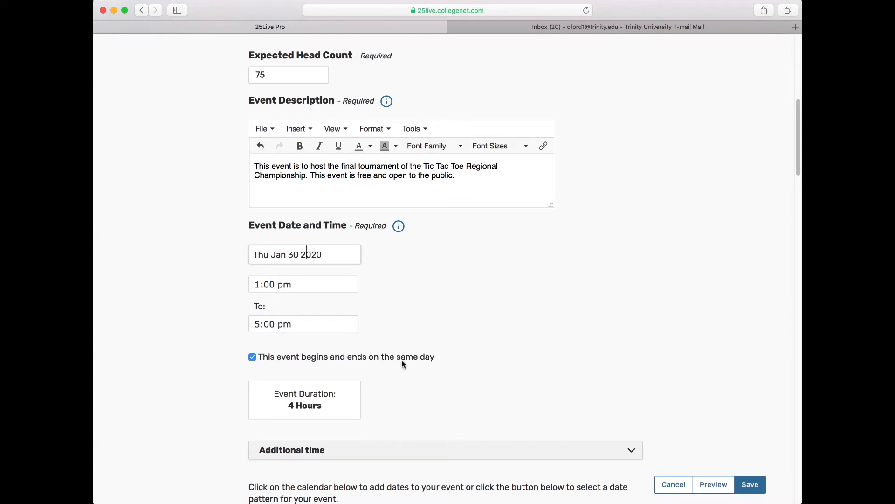
pyautogui.scroll(-5, 415, 361)
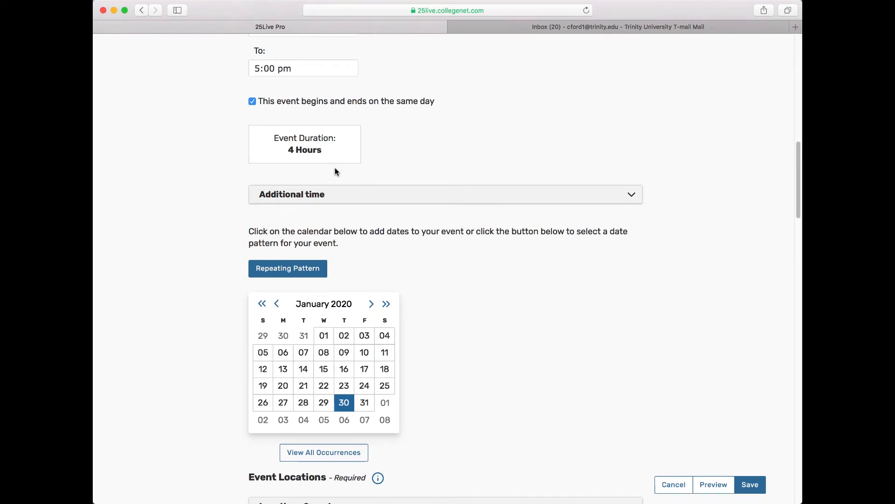
pyautogui.click(631, 194)
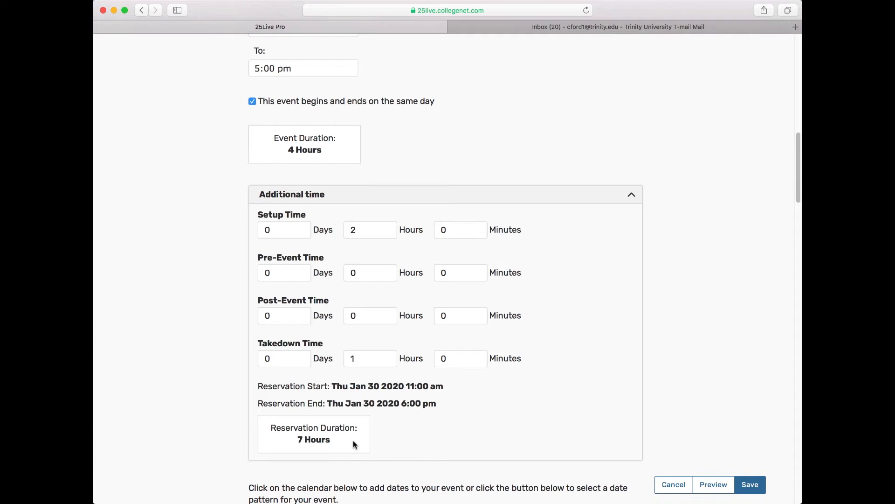
# - Examine the repeat options in the pattern picker, cancel it, and browse the event date calendar ahead to March 2020
pyautogui.scroll(-8, 353, 444)
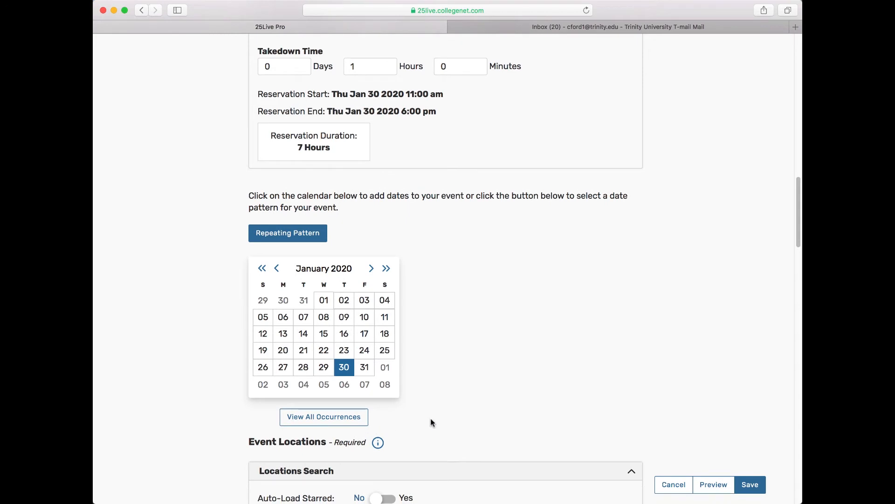
pyautogui.scroll(-2, 431, 422)
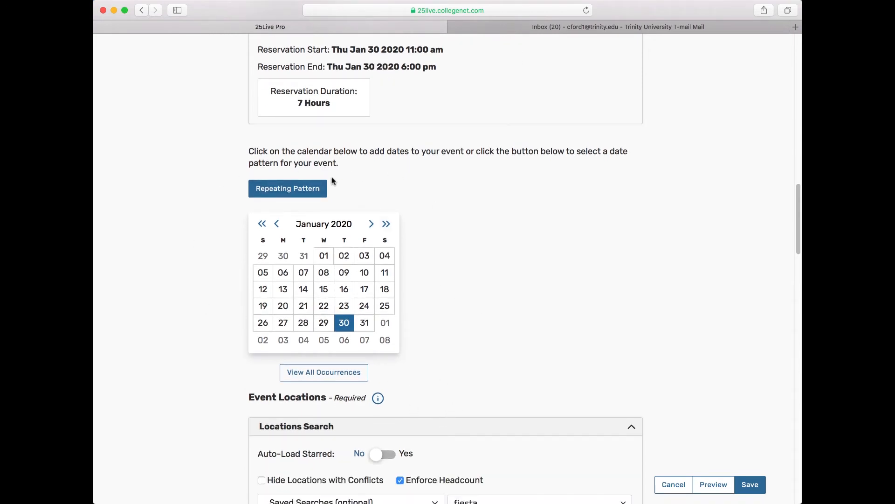
pyautogui.click(313, 190)
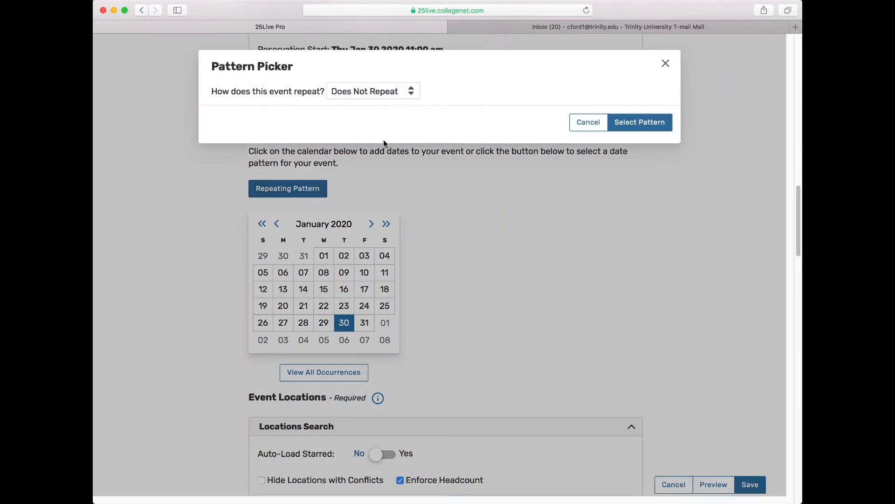
pyautogui.click(411, 96)
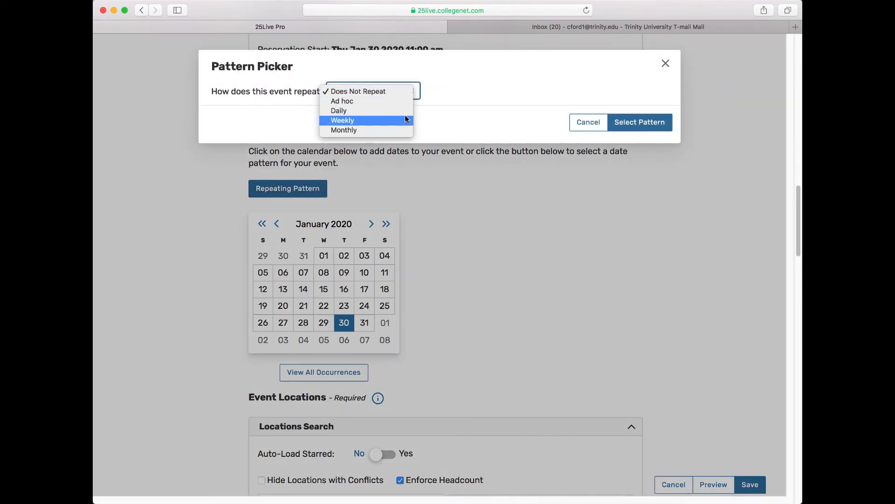
pyautogui.click(581, 124)
pyautogui.click(578, 128)
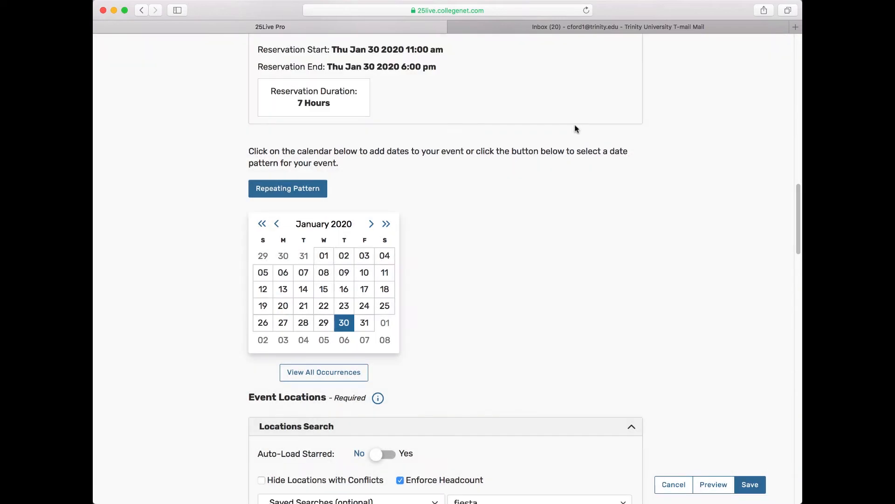
pyautogui.click(373, 224)
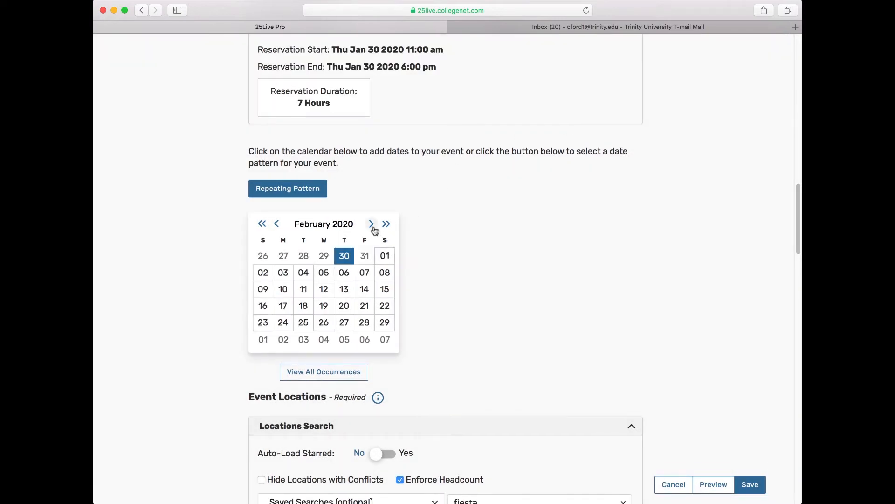
pyautogui.click(372, 226)
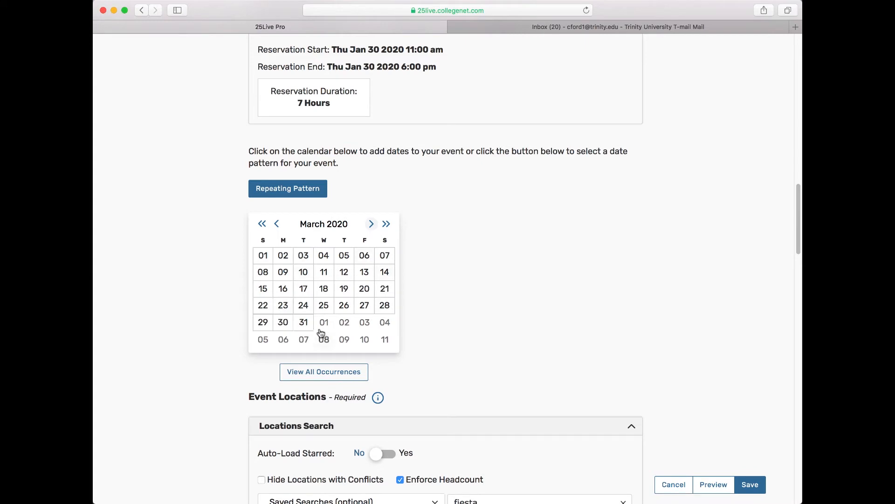
# - Reset the "fiesta" location search and run the Coates University Center saved search to list its available rooms
pyautogui.scroll(-5, 484, 317)
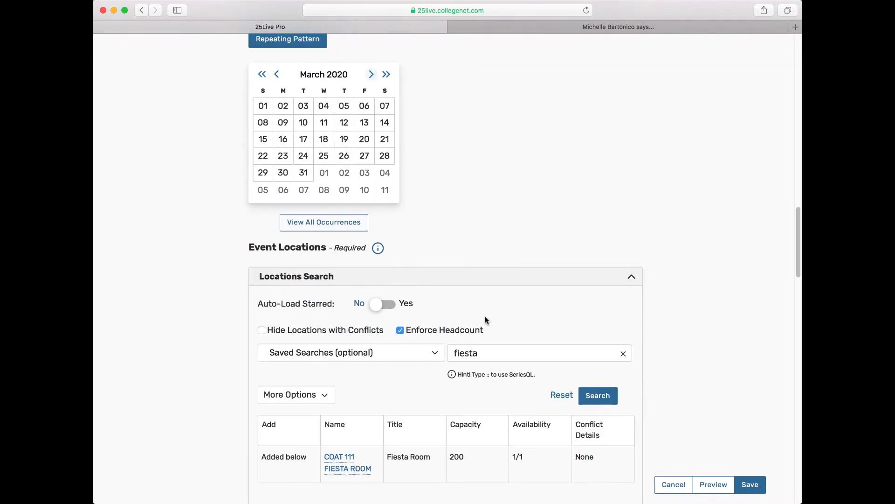
pyautogui.scroll(-7, 412, 241)
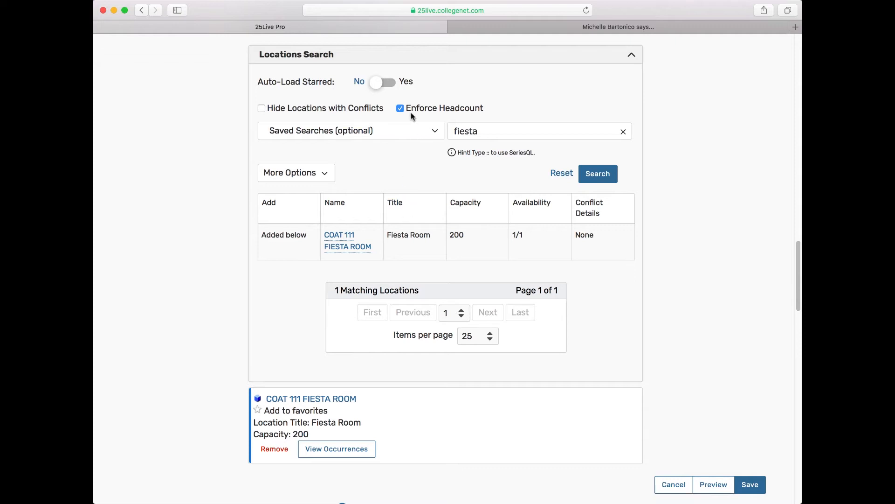
pyautogui.click(555, 172)
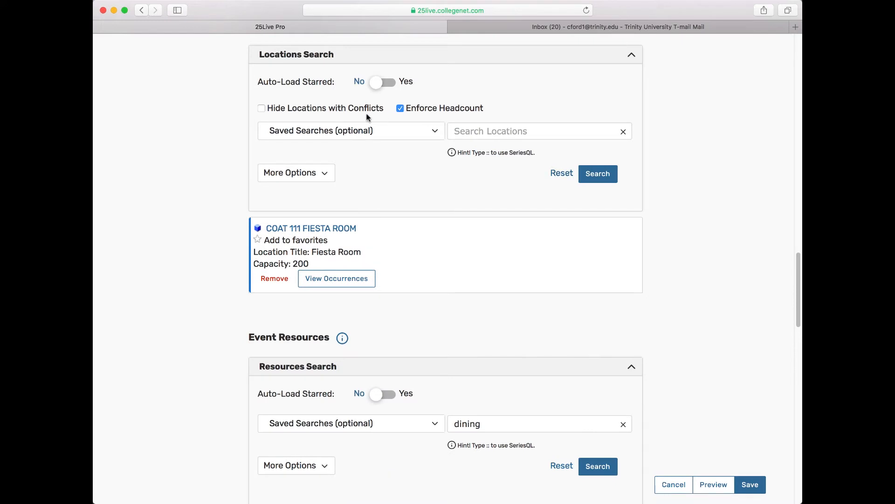
pyautogui.click(388, 132)
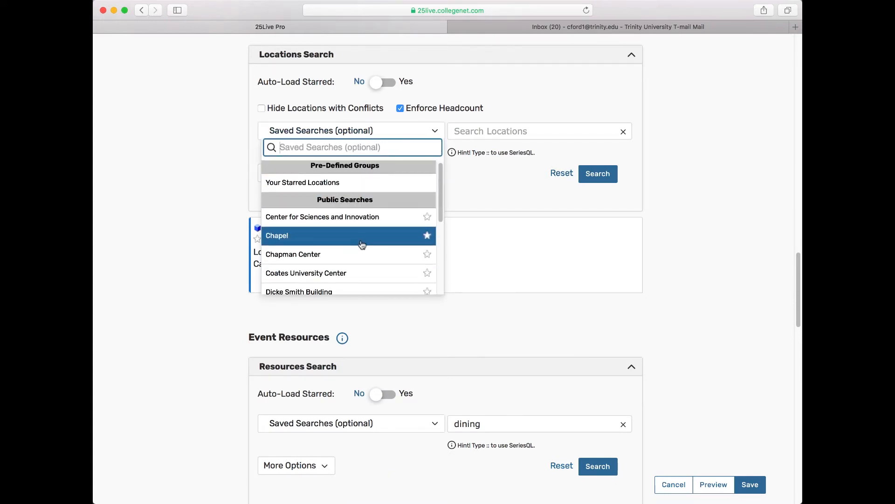
pyautogui.click(360, 273)
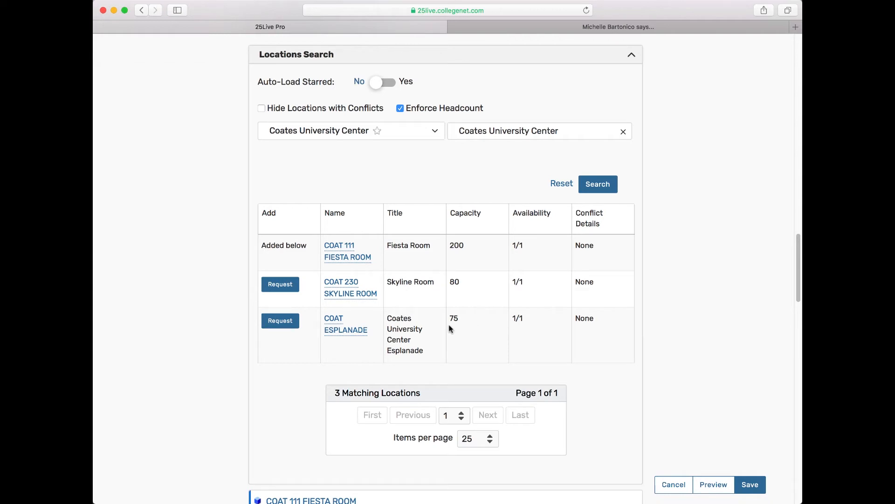
# - Open the Fiesta Room's occurrences, review its layout options and setup instructions, and close them keeping the Banquet layout
pyautogui.scroll(-10, 447, 329)
pyautogui.scroll(1, 413, 329)
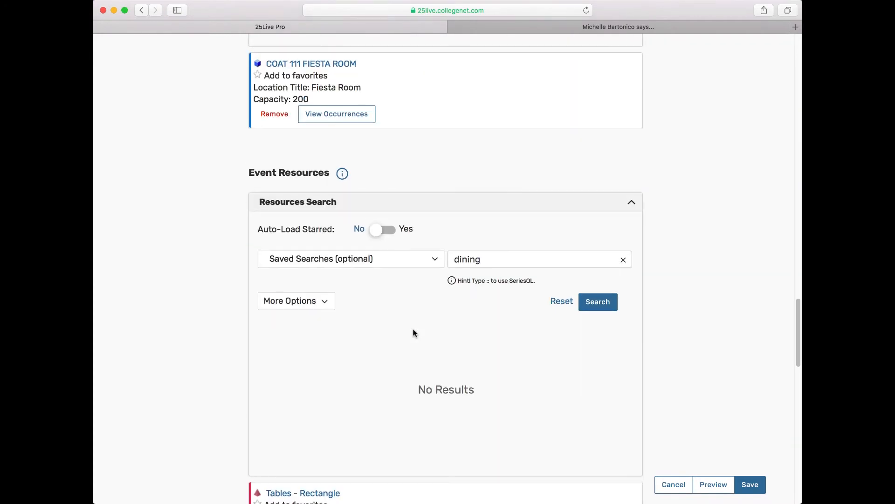
pyautogui.click(325, 116)
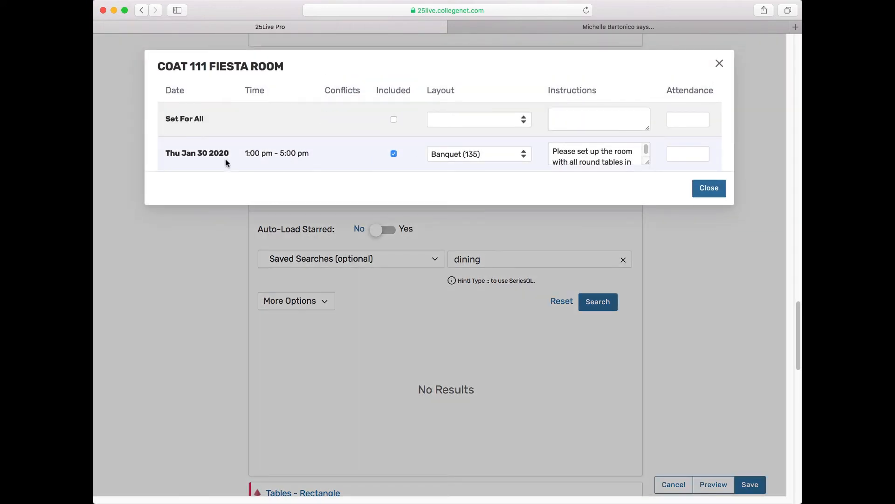
pyautogui.click(499, 154)
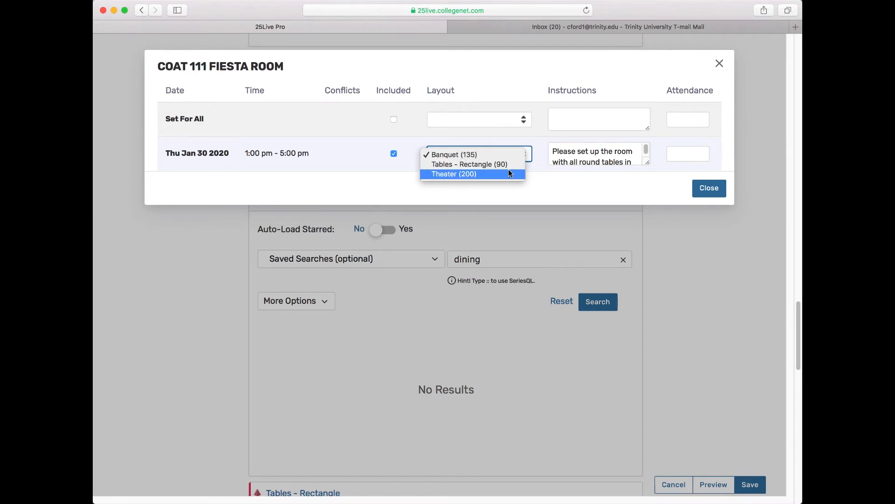
pyautogui.click(607, 167)
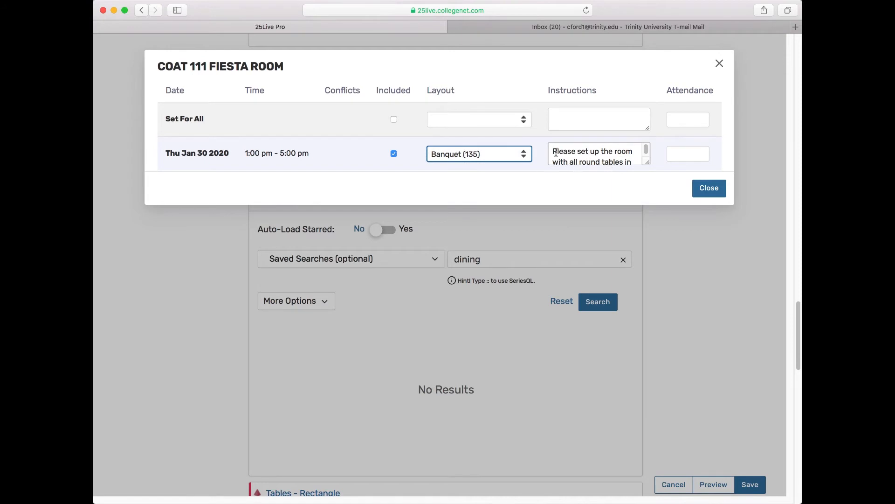
pyautogui.moveTo(554, 151); pyautogui.dragTo(638, 165)
pyautogui.click(638, 165)
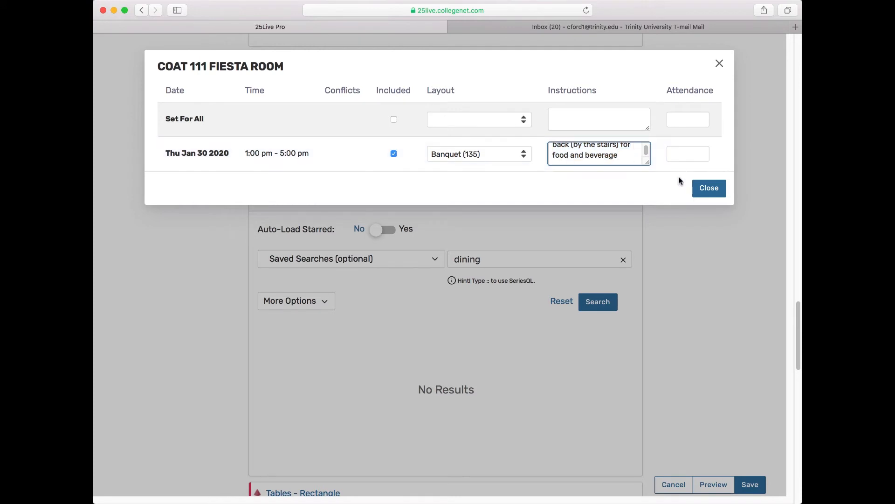
pyautogui.click(709, 189)
# - Search the event resources for "chairs" in place of "dining"
pyautogui.scroll(-1, 685, 199)
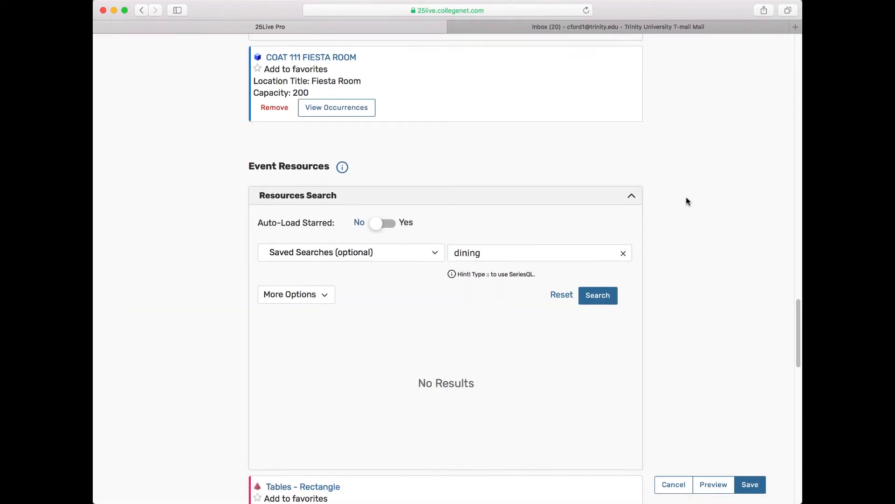
pyautogui.scroll(-1, 688, 200)
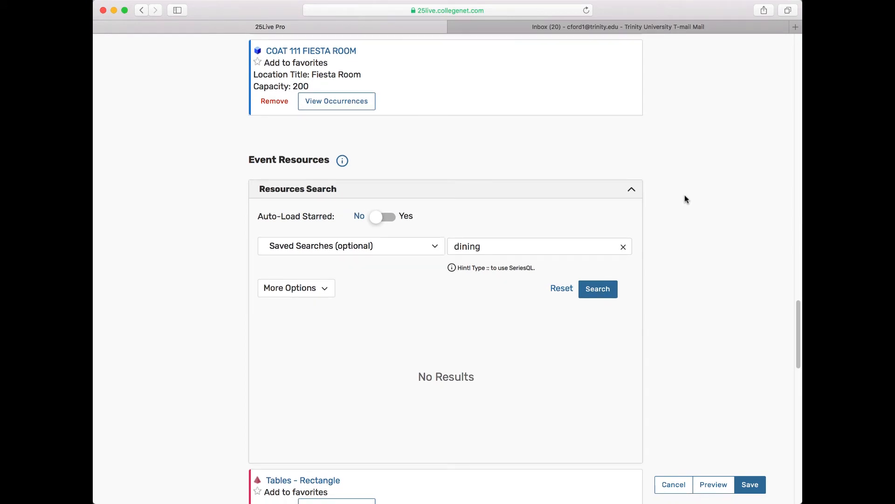
pyautogui.scroll(-3, 685, 200)
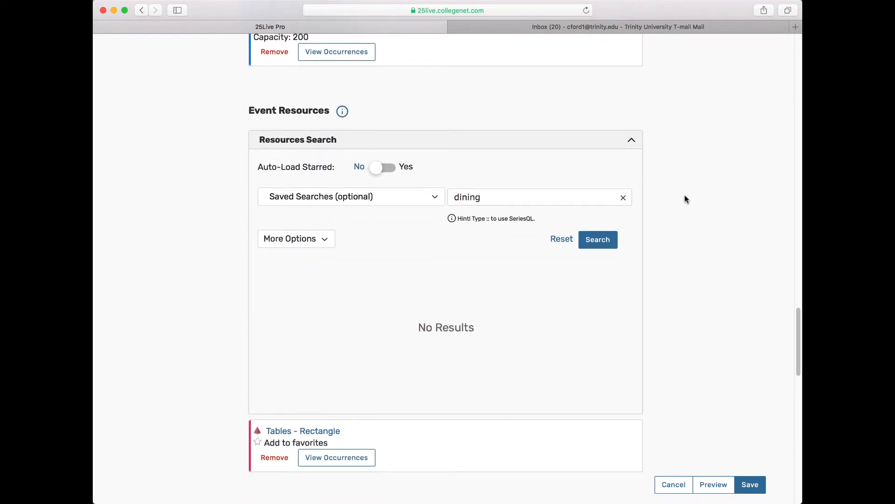
pyautogui.scroll(-1, 684, 199)
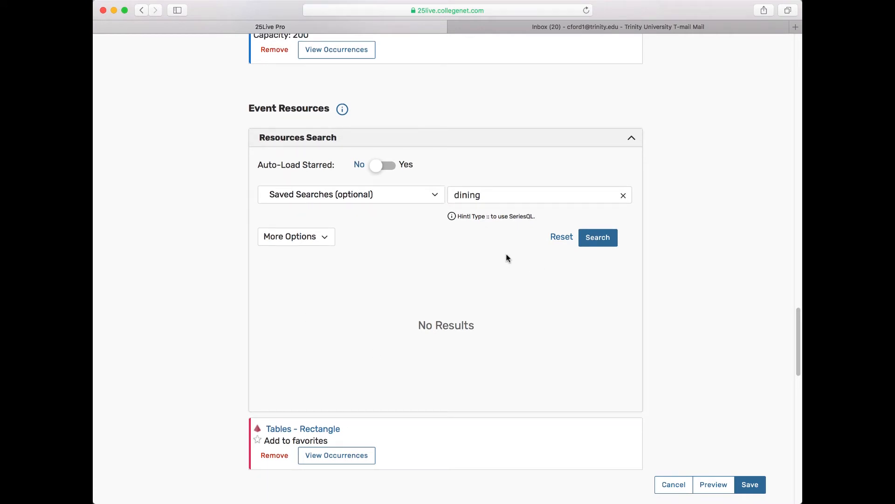
pyautogui.doubleClick(467, 196)
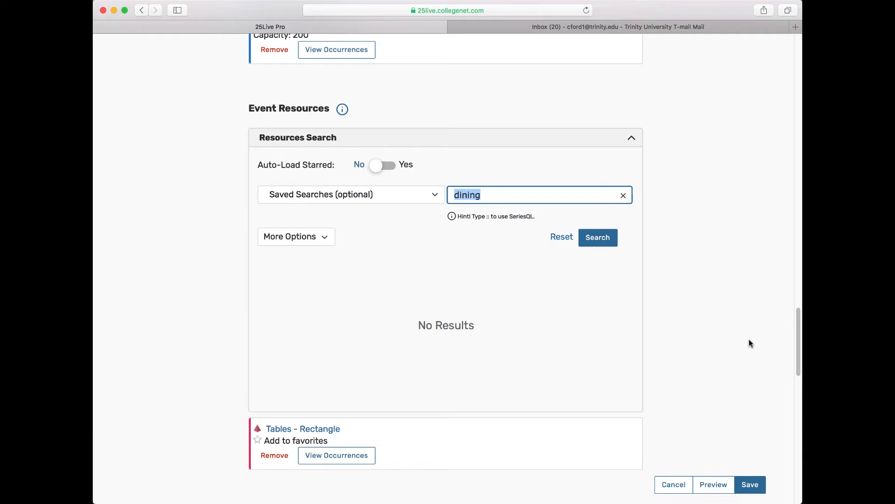
pyautogui.write('airs')
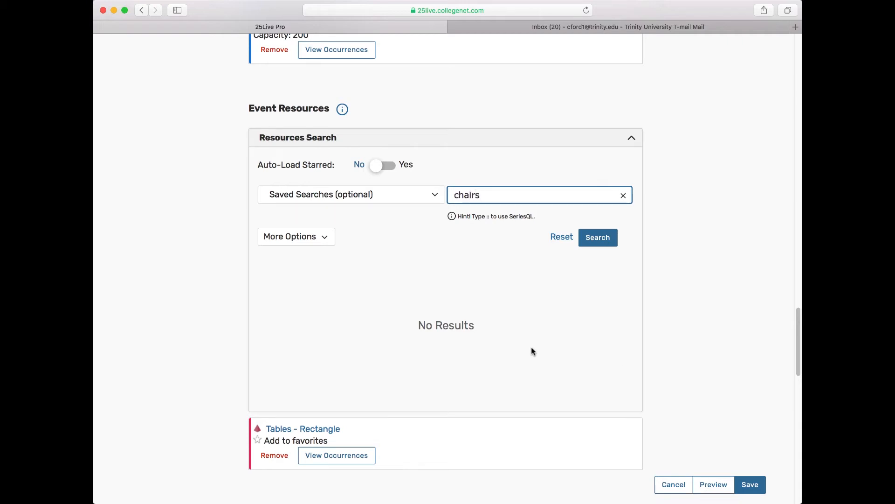
pyautogui.click(596, 239)
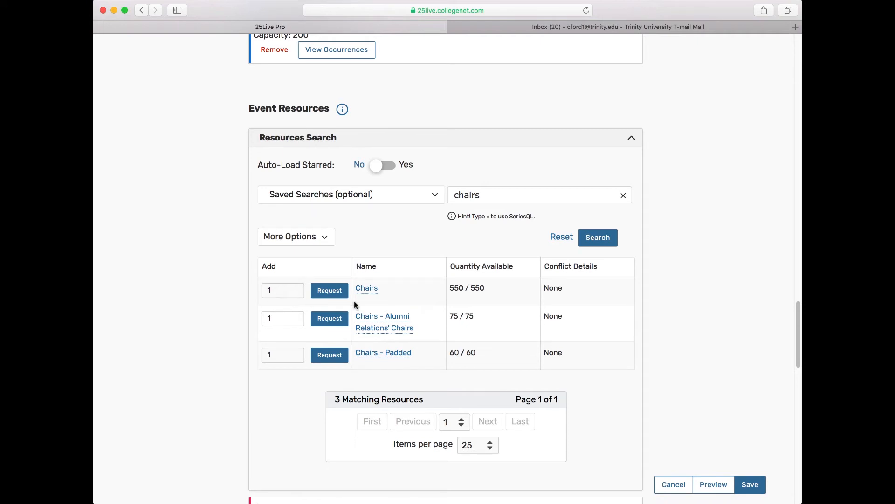
# - Request 75 of the standard Chairs resource and check the event's list of added resources
pyautogui.click(288, 291)
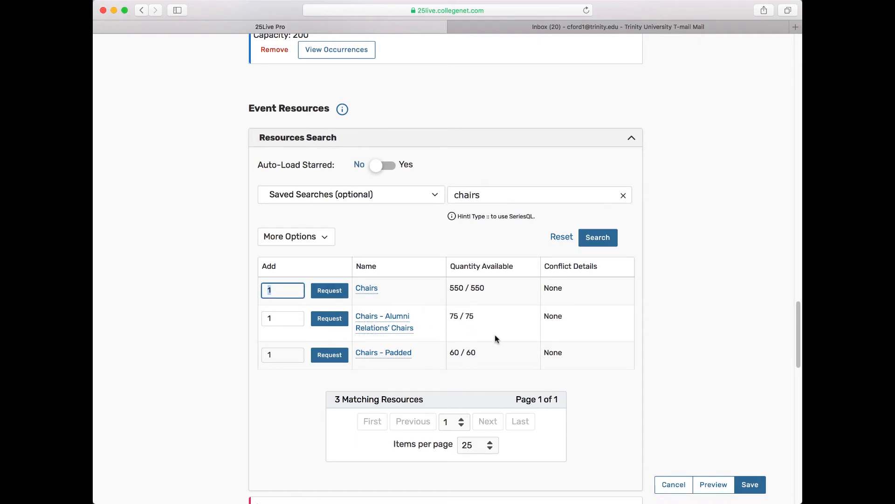
pyautogui.write('75')
pyautogui.click(328, 292)
pyautogui.scroll(-12, 468, 378)
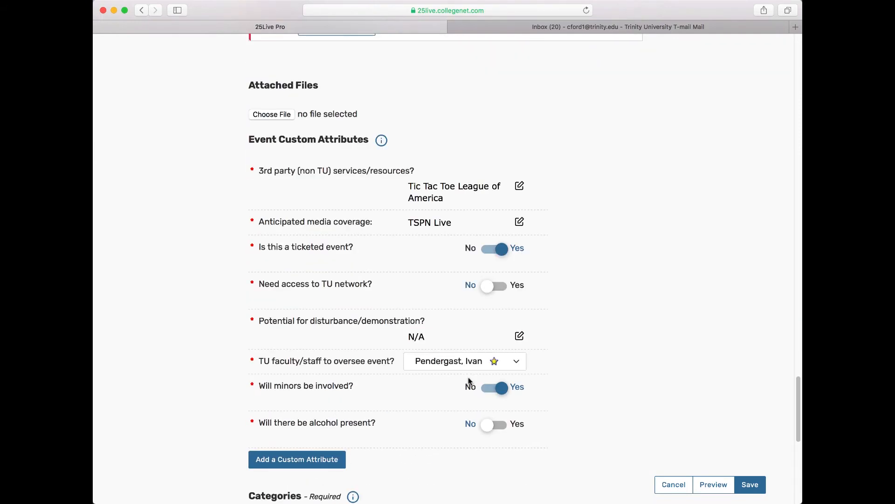
pyautogui.scroll(4, 470, 382)
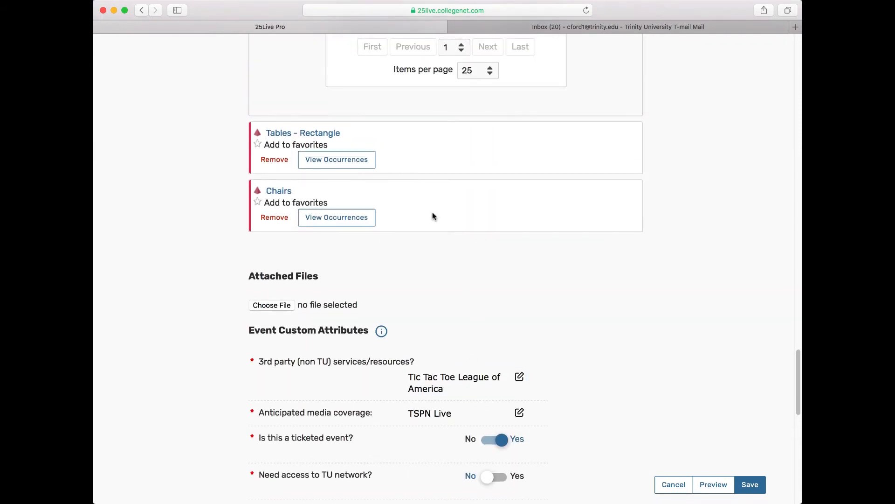
pyautogui.scroll(5, 387, 251)
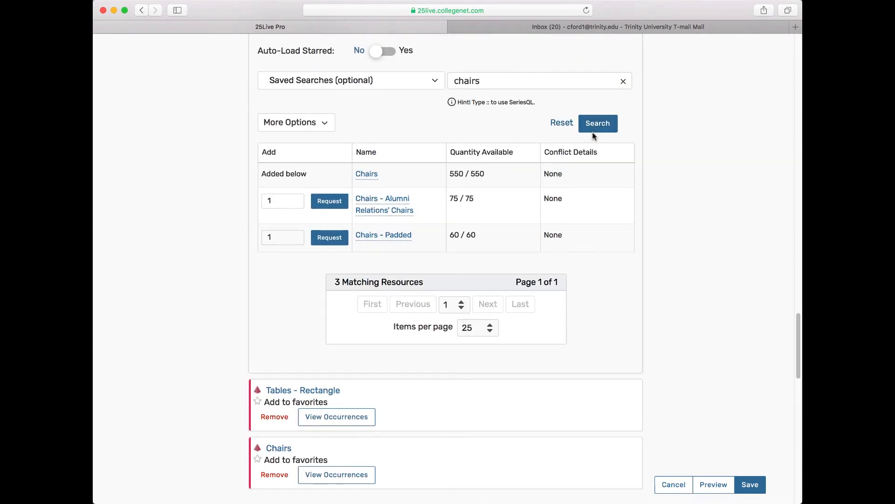
# - Reset the "chairs" resource search and search for resources in the Campus Security, Facilities Services and Housekeeping categories
pyautogui.click(624, 82)
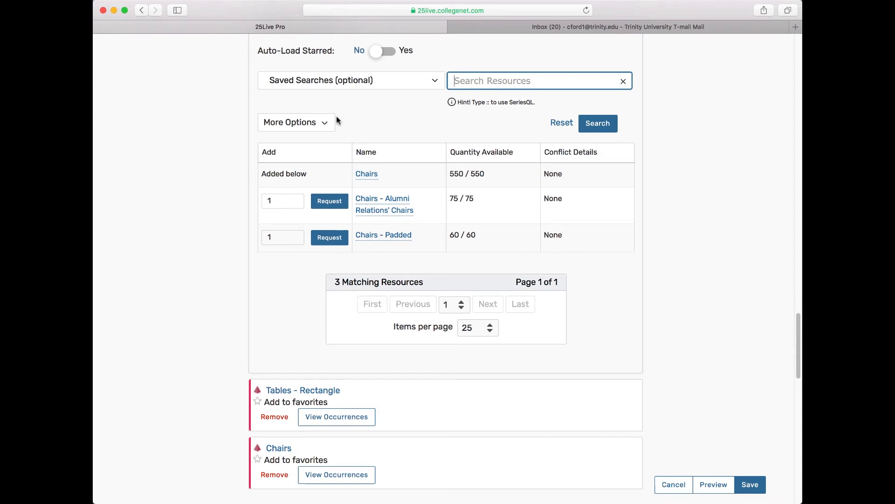
pyautogui.click(558, 126)
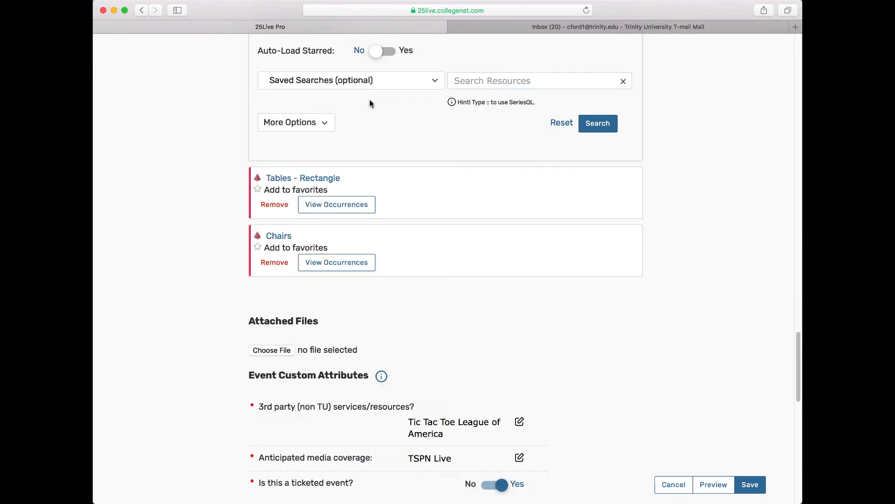
pyautogui.click(316, 124)
pyautogui.click(313, 147)
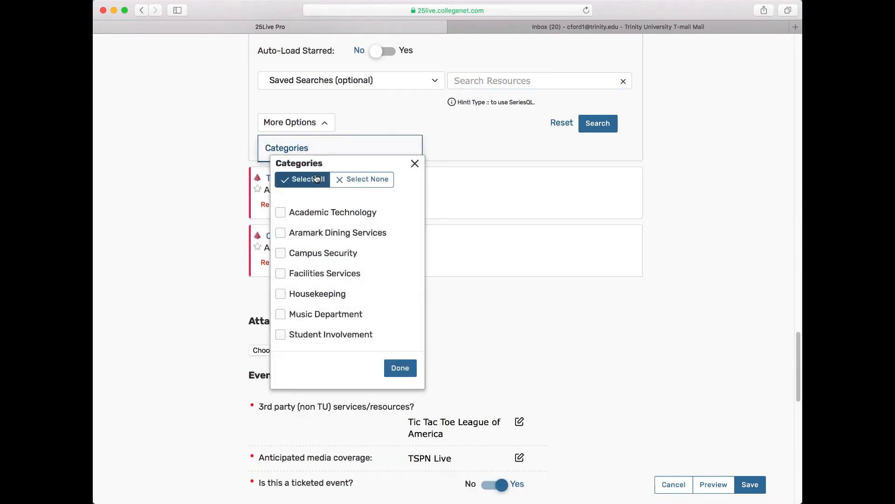
pyautogui.click(321, 259)
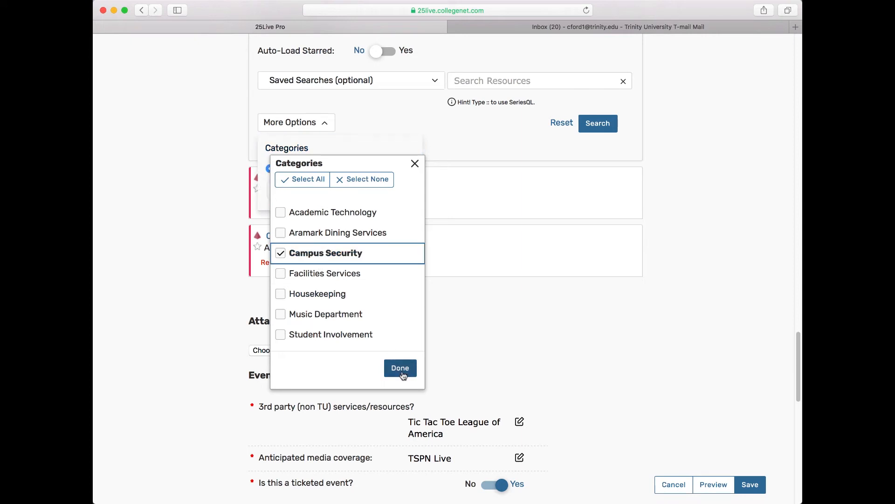
pyautogui.click(332, 278)
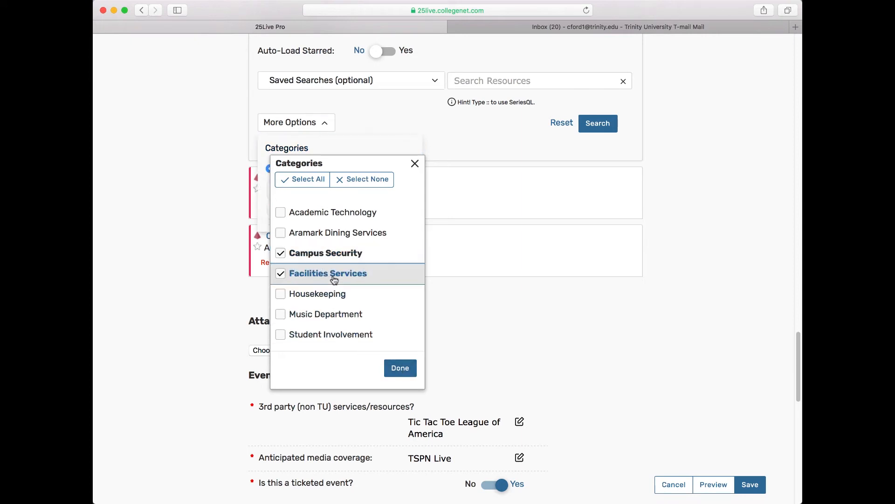
pyautogui.click(331, 296)
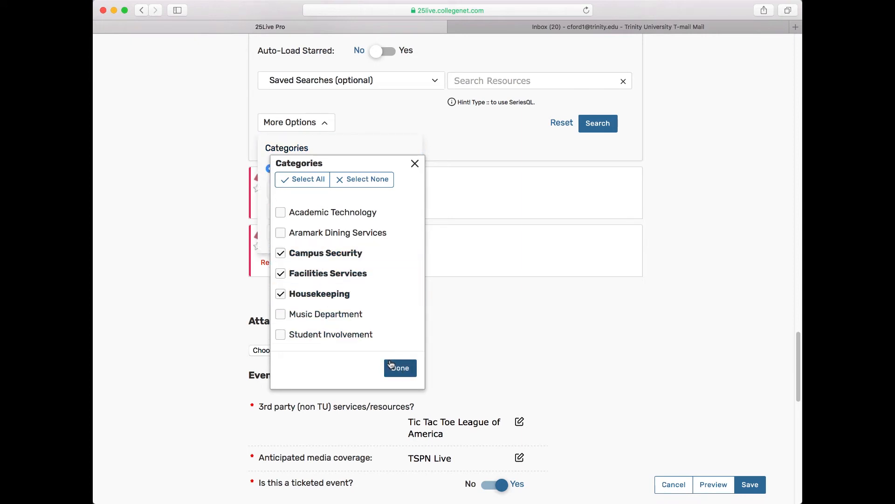
pyautogui.click(400, 367)
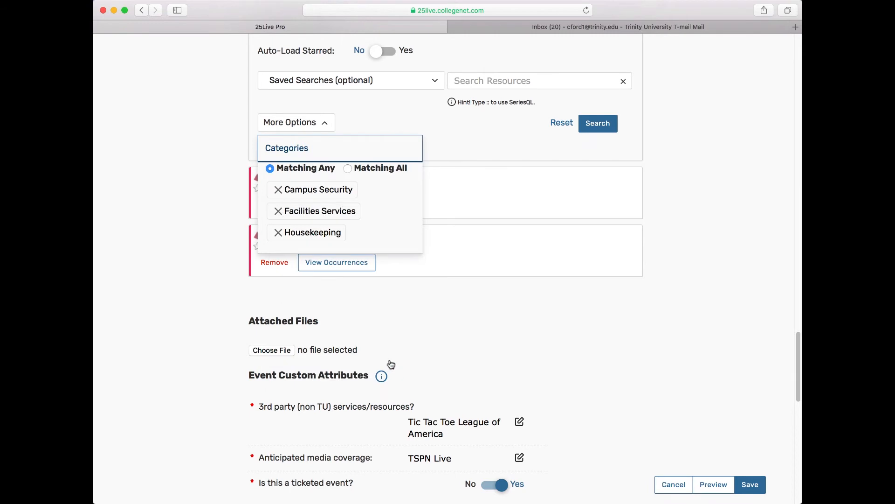
pyautogui.click(600, 131)
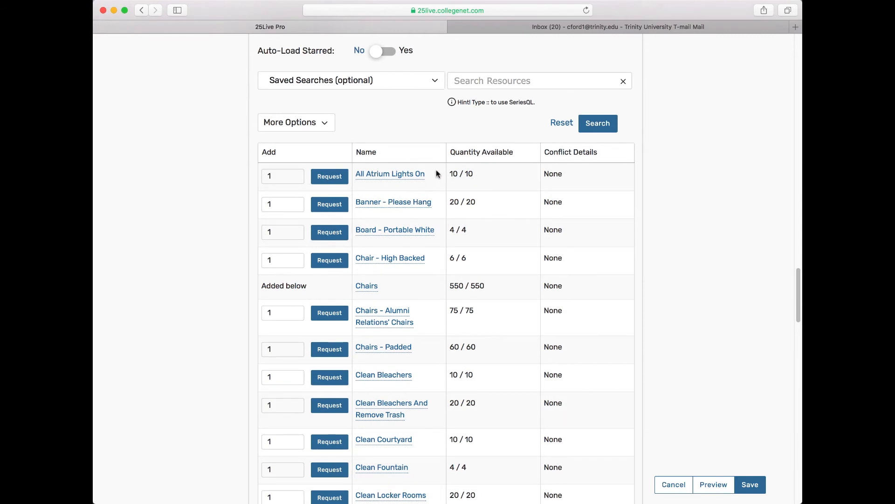
# - Request 1 of the Clean Stairwells resource from the category search results and check the event's list of added resources
pyautogui.scroll(-2, 433, 270)
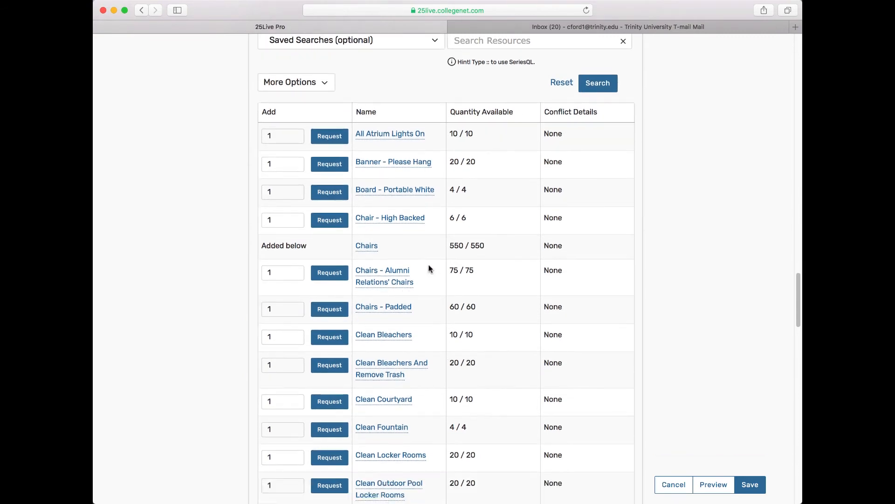
pyautogui.scroll(-8, 430, 269)
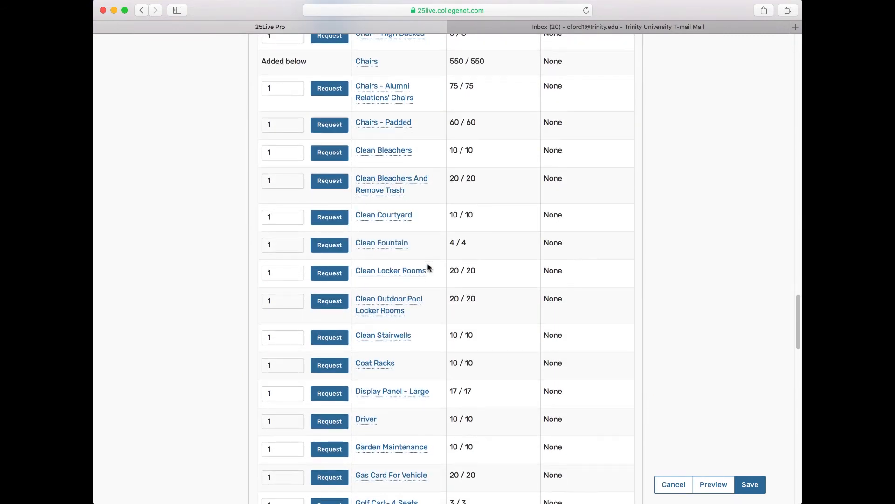
pyautogui.scroll(-4, 430, 268)
pyautogui.scroll(-20, 429, 269)
pyautogui.scroll(20, 428, 266)
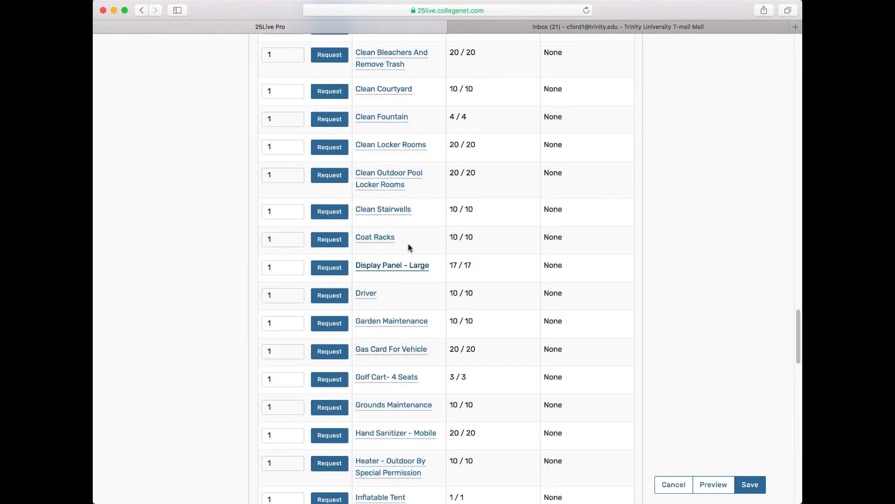
pyautogui.click(323, 216)
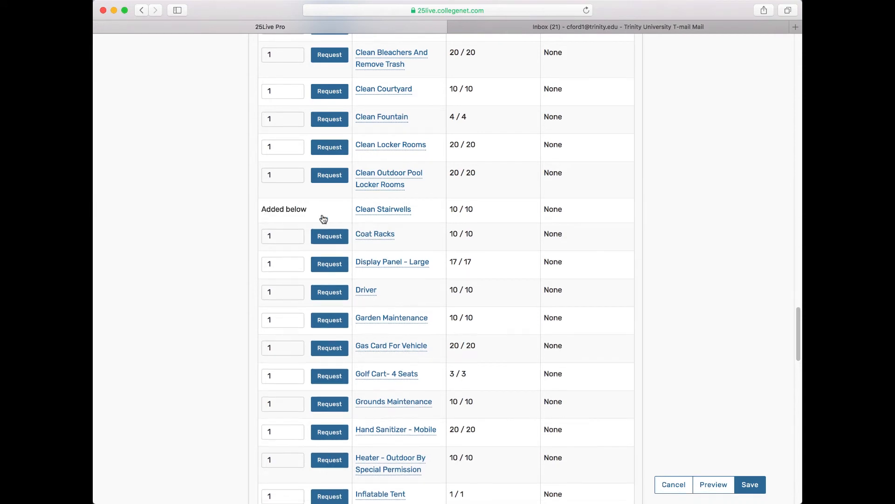
pyautogui.scroll(3, 400, 248)
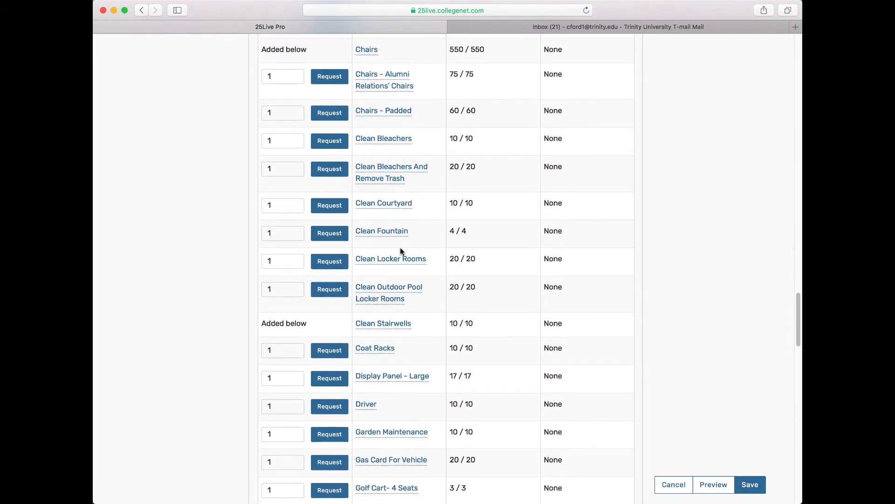
pyautogui.scroll(-15, 400, 250)
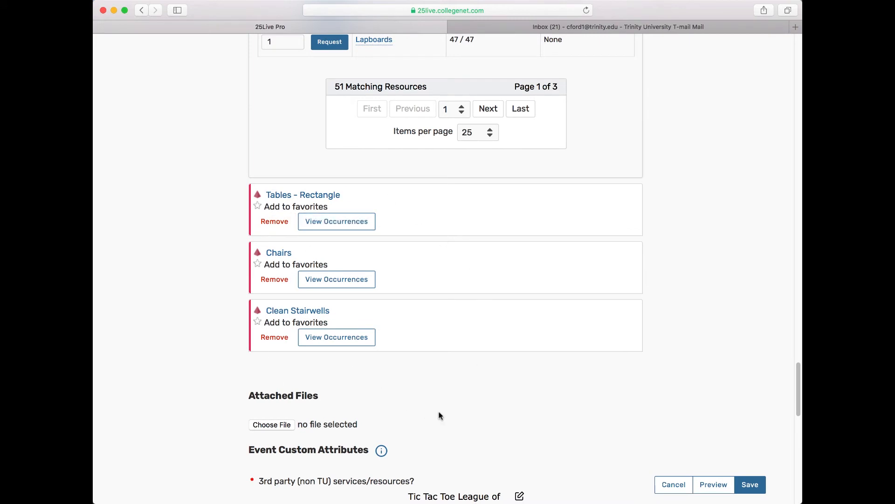
# - Review the attached files and event custom attributes, and open the disturbance/demonstration answer for editing, keeping N/A
pyautogui.scroll(-5, 440, 415)
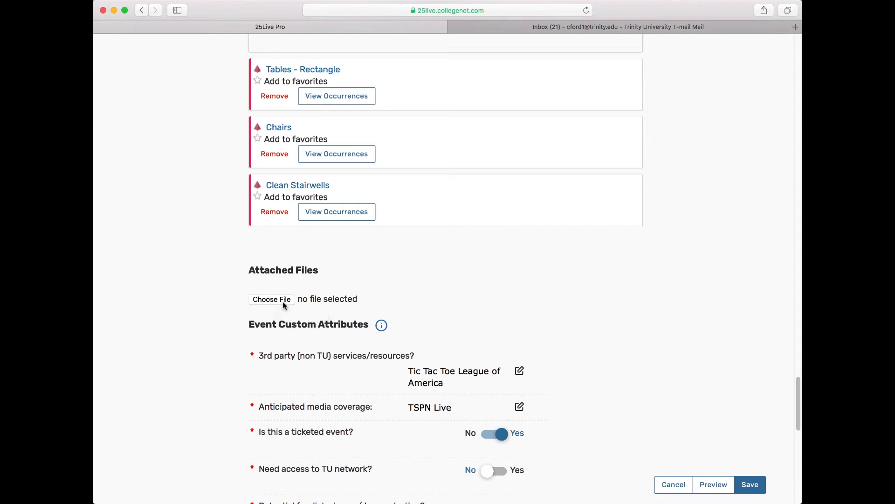
pyautogui.scroll(-3, 583, 387)
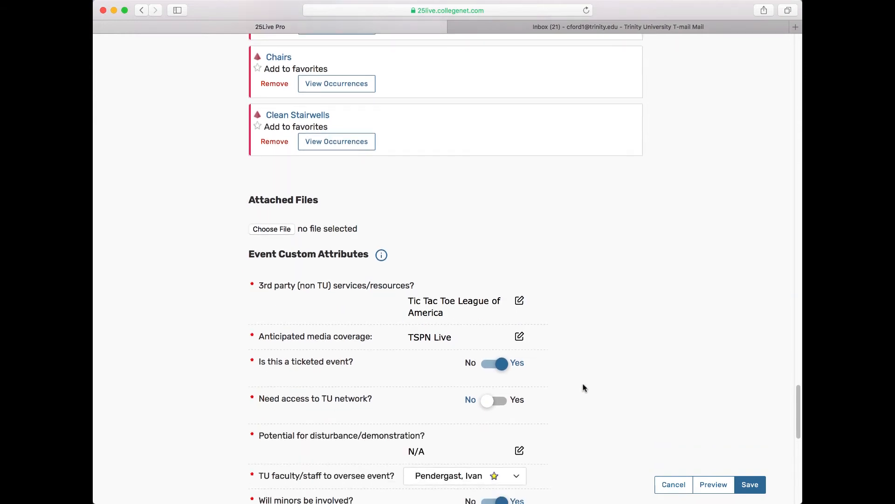
pyautogui.scroll(-3, 582, 387)
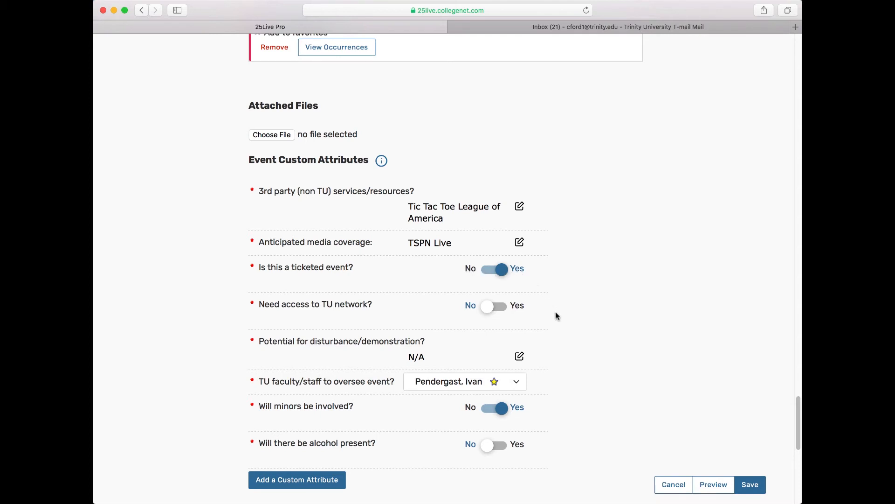
pyautogui.scroll(-1, 555, 312)
pyautogui.scroll(-2, 557, 314)
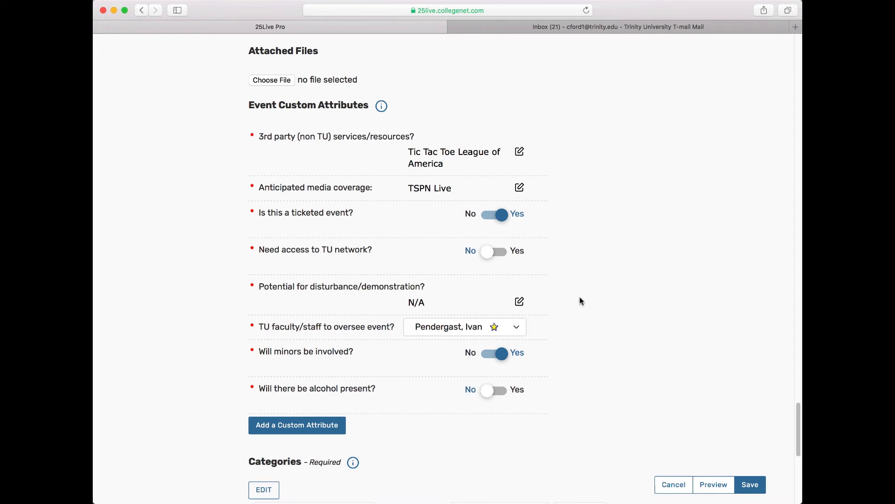
pyautogui.click(481, 305)
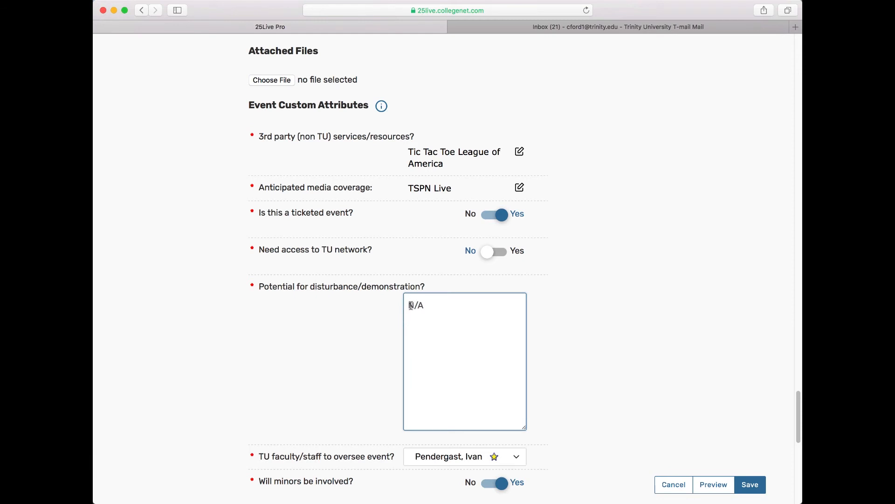
pyautogui.moveTo(409, 306); pyautogui.dragTo(429, 305)
pyautogui.click(430, 306)
pyautogui.scroll(1, 511, 310)
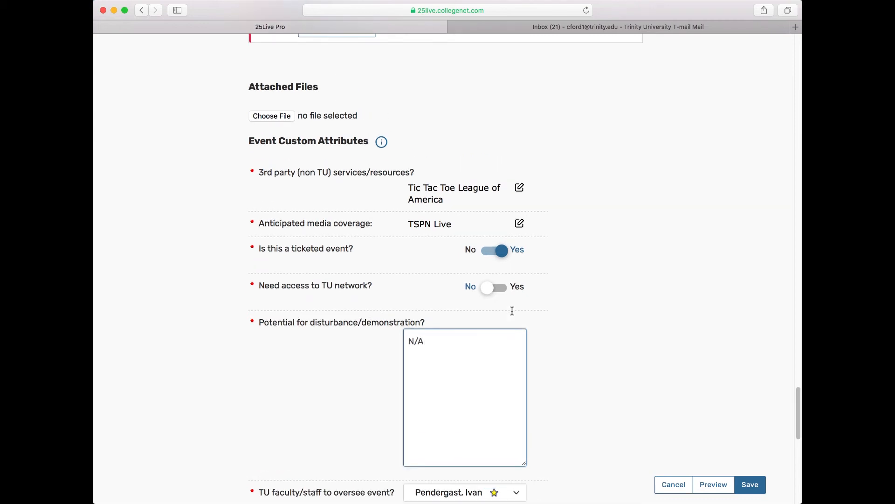
# - Open the contact choices for the TU faculty/staff overseeing the event and close them keeping the selected contact
pyautogui.scroll(-5, 512, 312)
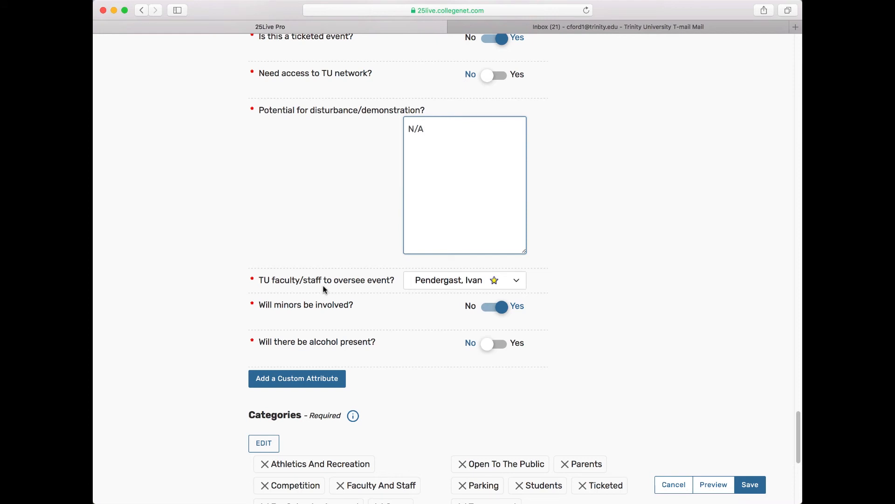
pyautogui.click(516, 281)
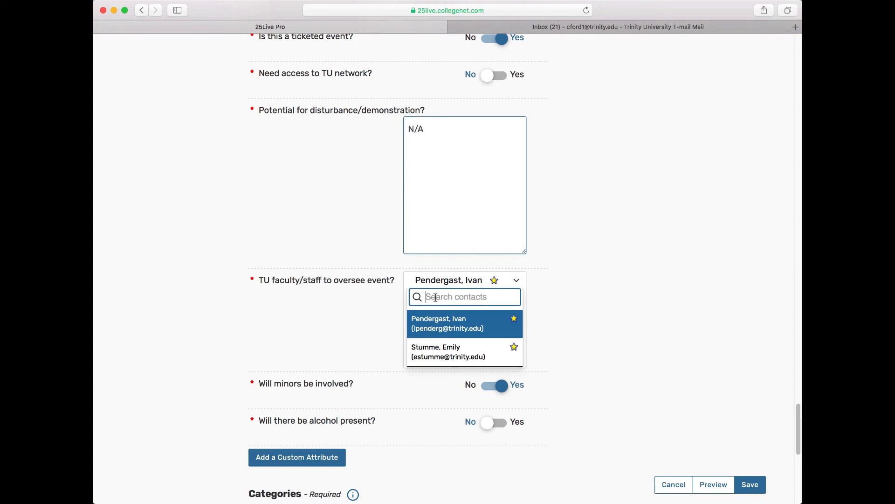
pyautogui.click(541, 315)
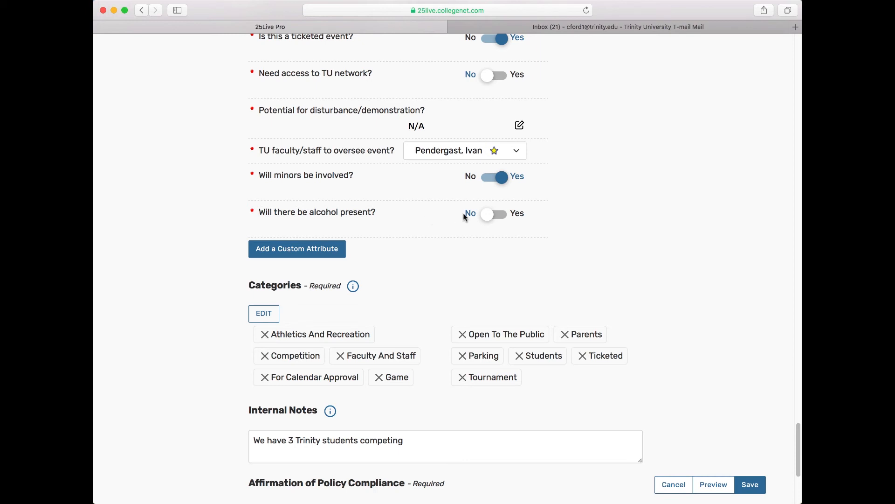
# - Review the minors and alcohol answers, and look through the event's category options, keeping the selected categories
pyautogui.scroll(-3, 541, 248)
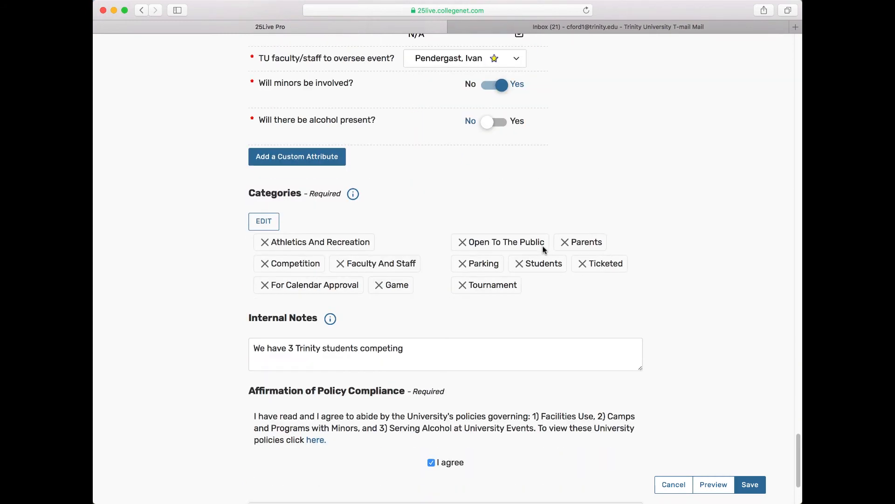
pyautogui.scroll(2, 543, 247)
pyautogui.scroll(3, 543, 246)
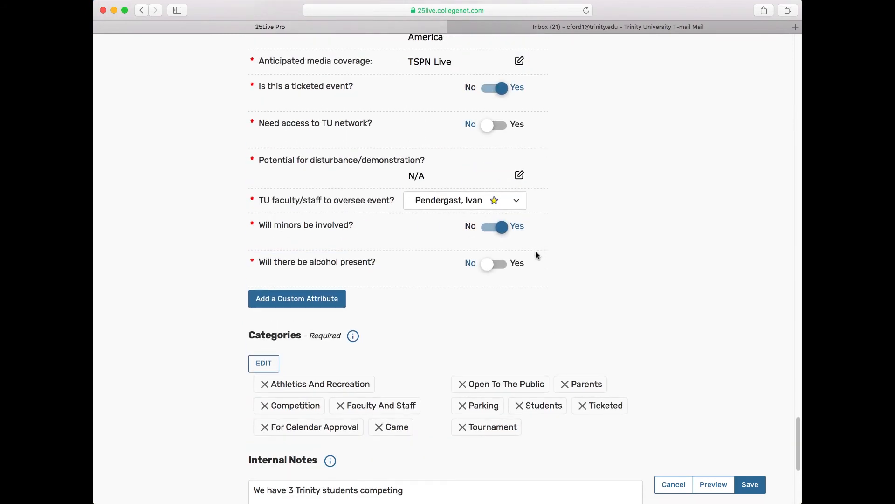
pyautogui.scroll(-1, 580, 265)
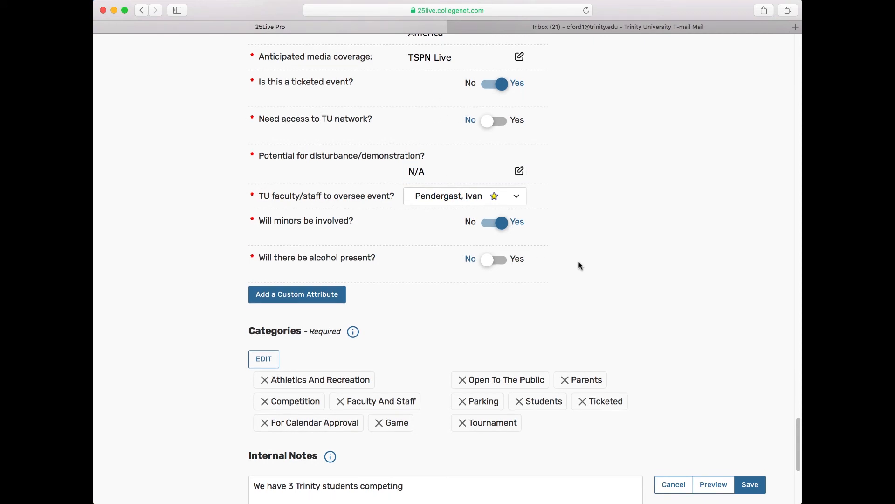
pyautogui.scroll(-3, 580, 266)
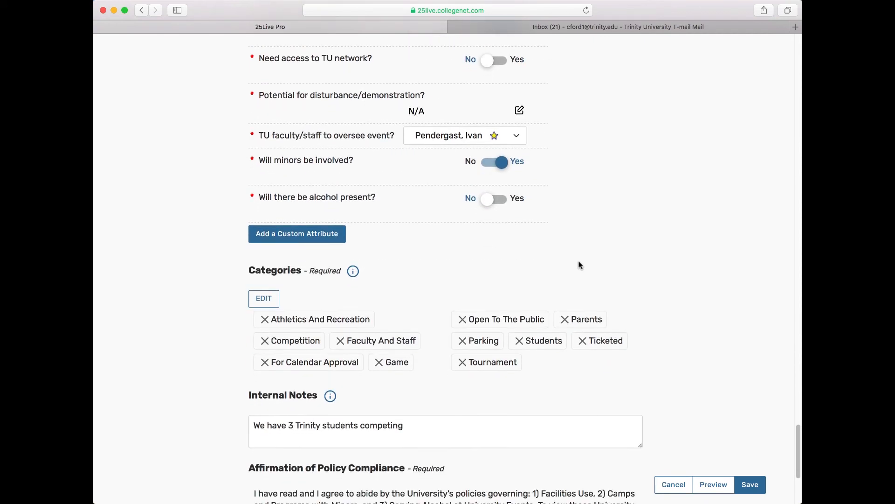
pyautogui.scroll(-3, 580, 266)
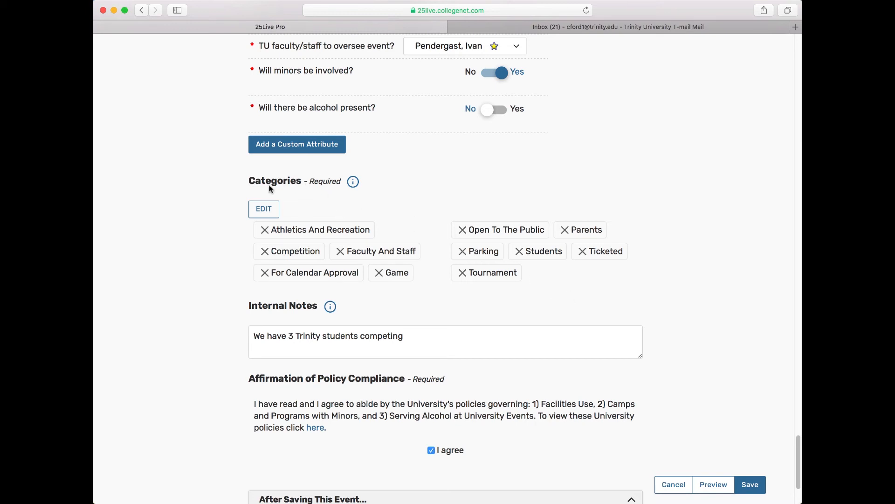
pyautogui.click(268, 214)
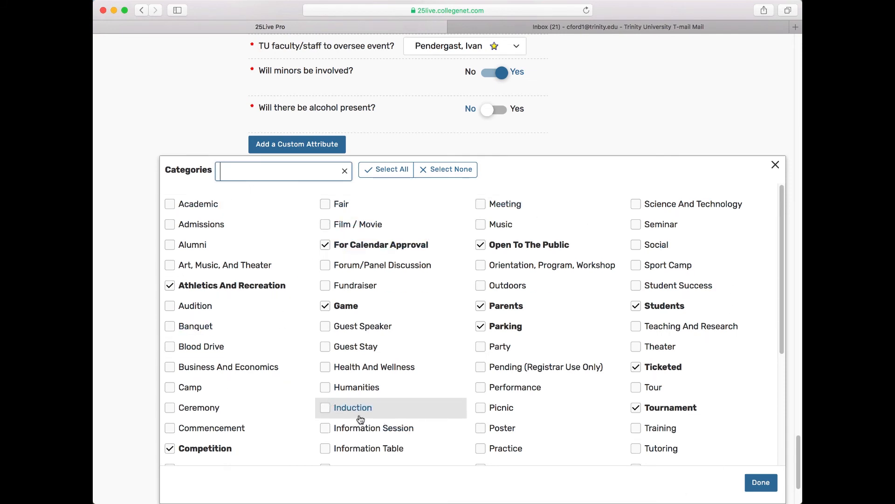
pyautogui.scroll(-2, 360, 419)
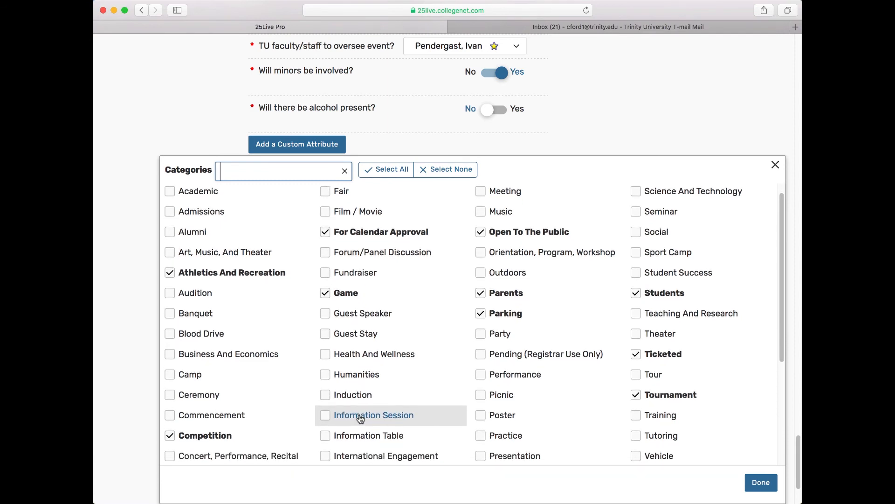
pyautogui.scroll(-2, 361, 419)
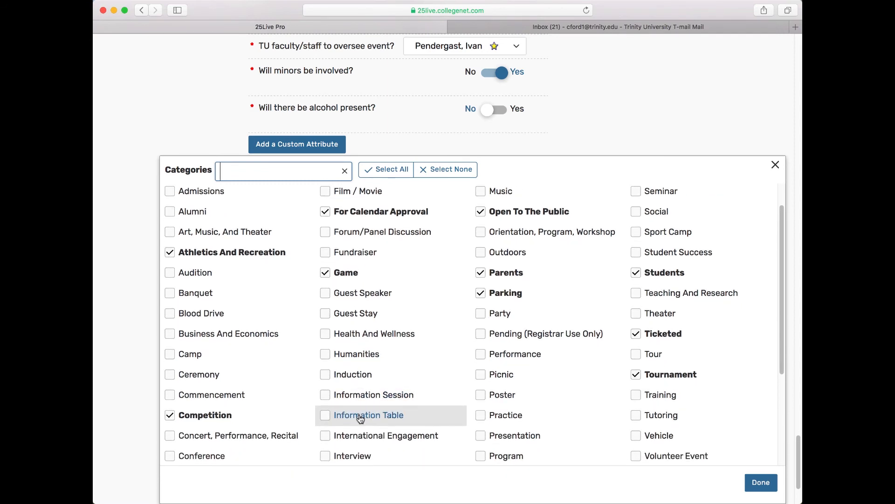
pyautogui.scroll(1, 326, 348)
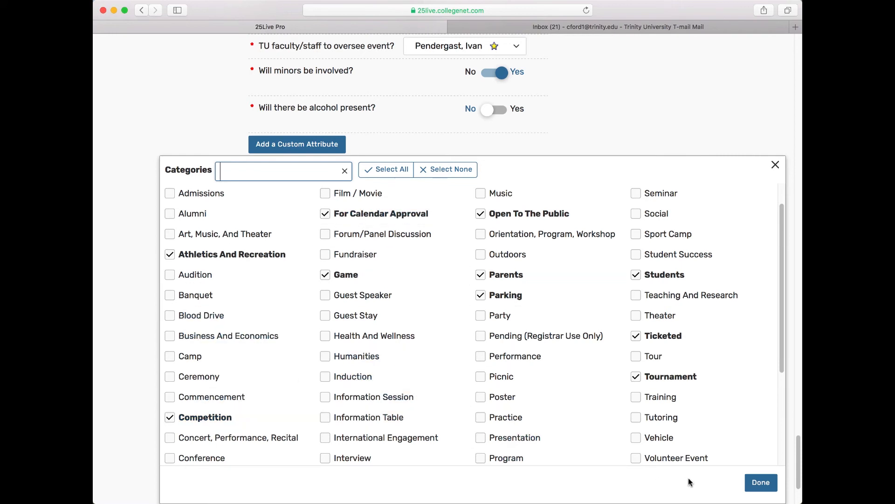
pyautogui.click(760, 483)
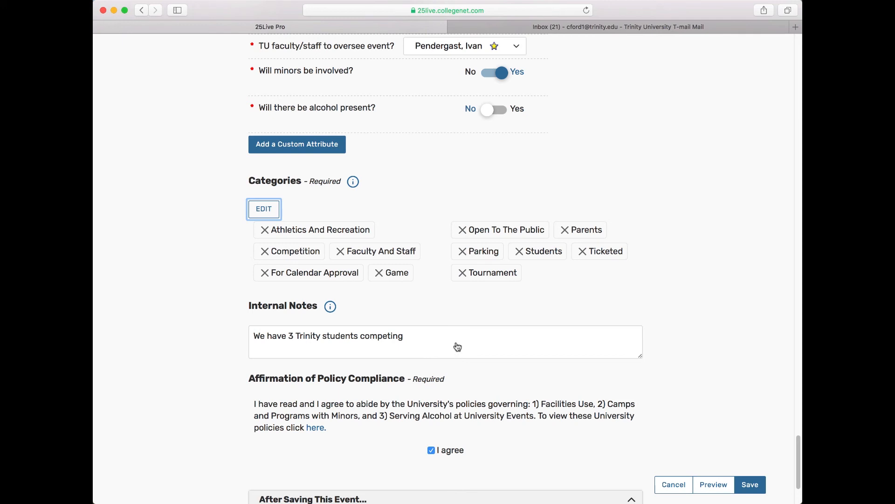
# - Review the internal notes, the policy compliance affirmation and the options for what happens after saving the event
pyautogui.scroll(-2, 457, 347)
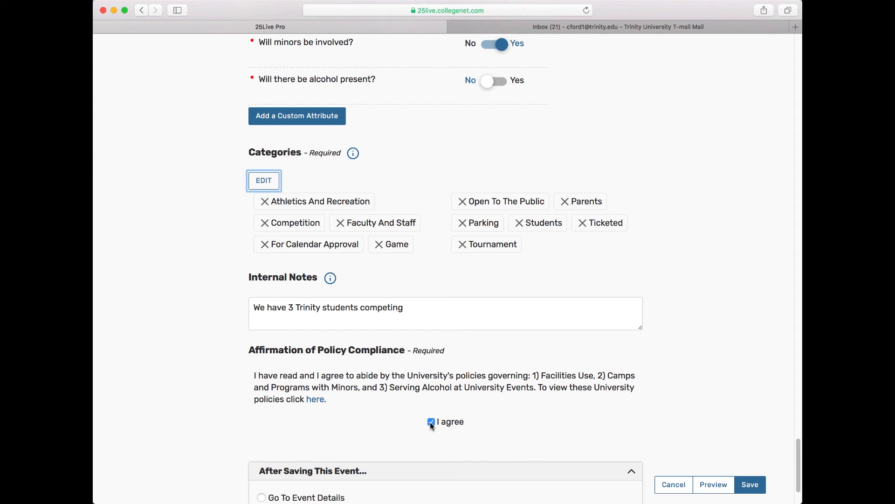
pyautogui.scroll(-3, 512, 422)
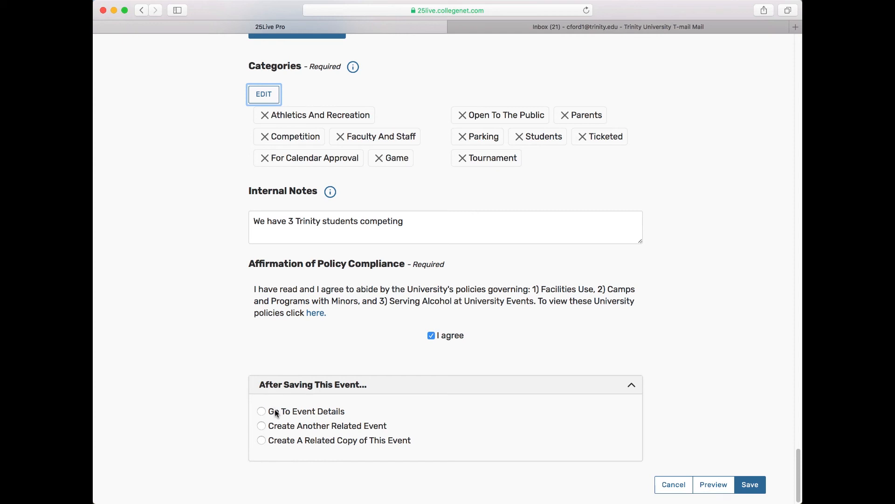
# - Choose to go to the event details after saving, save the event request and collapse the save notification
pyautogui.click(261, 412)
pyautogui.click(261, 425)
pyautogui.click(332, 443)
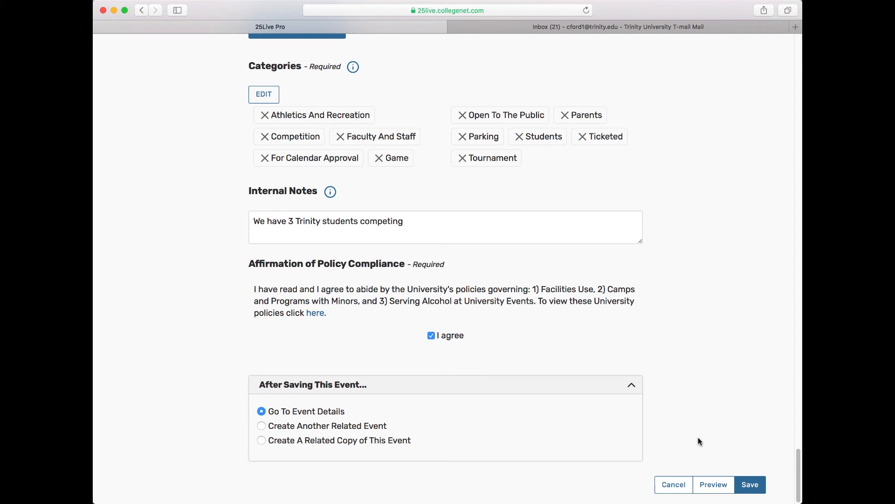
pyautogui.click(748, 485)
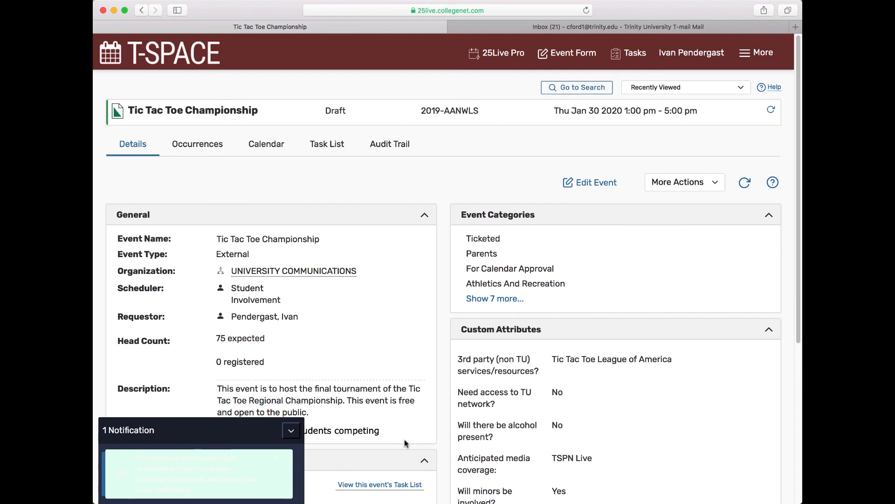
pyautogui.click(291, 432)
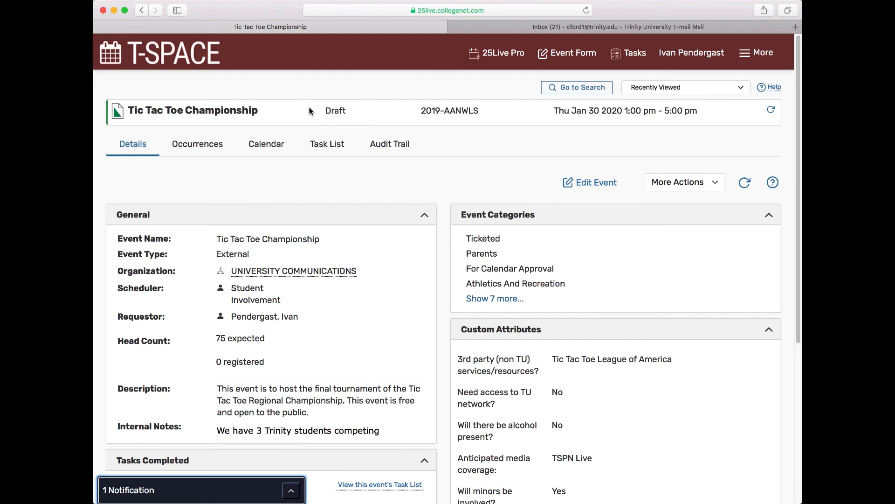
# - Examine the saved event's reference number and its general details, including scheduler, requestor and internal notes
pyautogui.moveTo(420, 111); pyautogui.dragTo(478, 111)
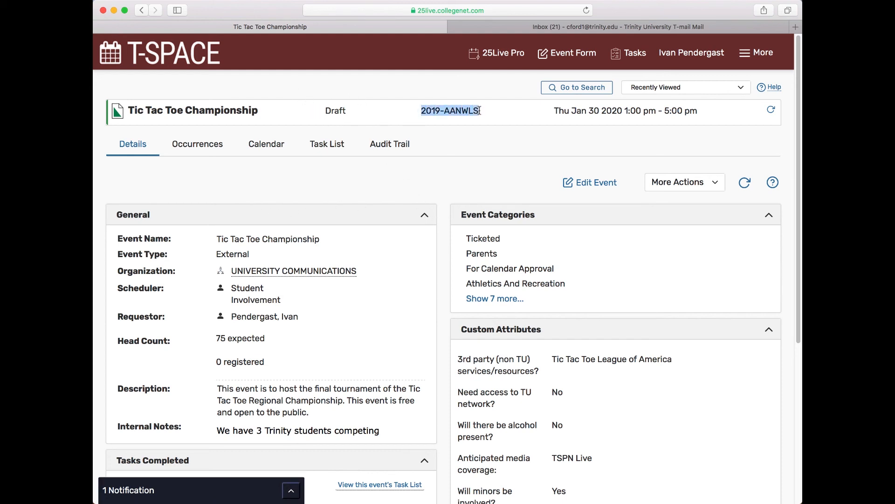
pyautogui.click(495, 119)
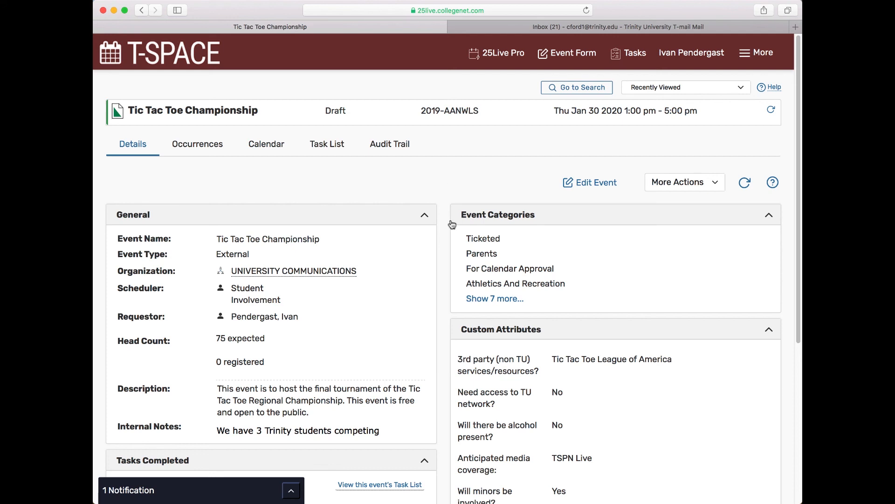
pyautogui.scroll(-2, 452, 220)
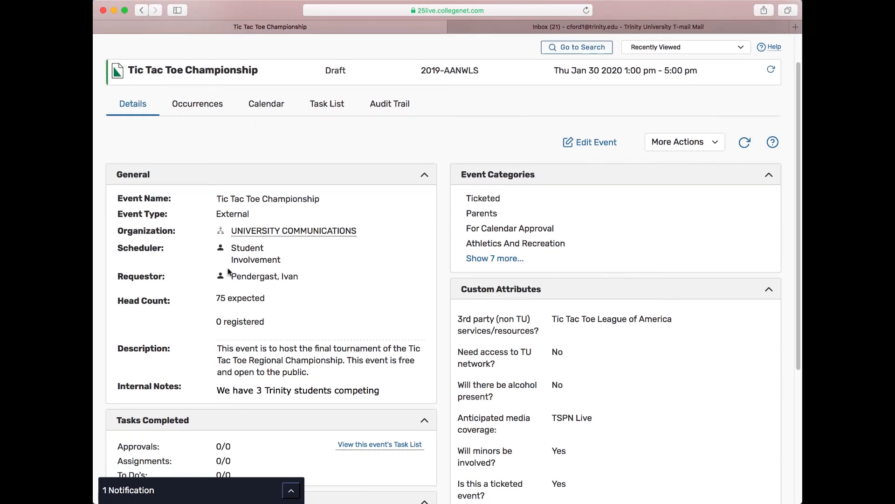
pyautogui.moveTo(223, 274)
pyautogui.moveTo(221, 252)
pyautogui.moveTo(217, 390); pyautogui.dragTo(379, 390)
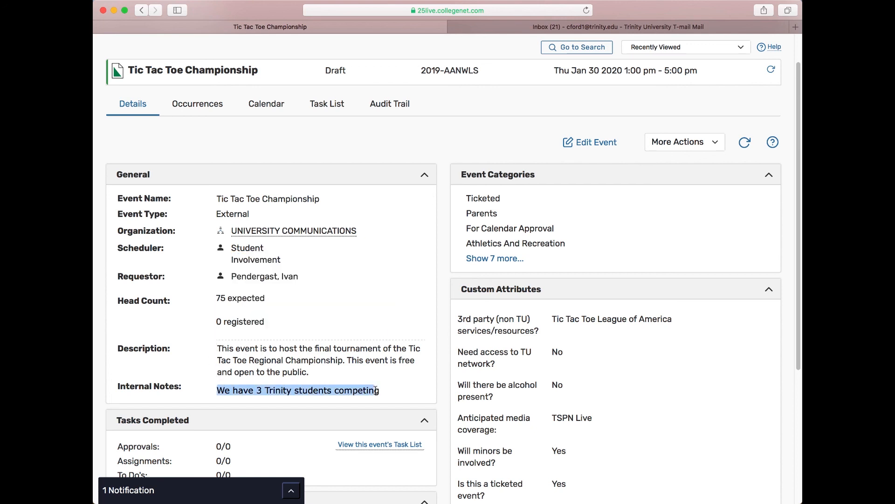
pyautogui.click(375, 392)
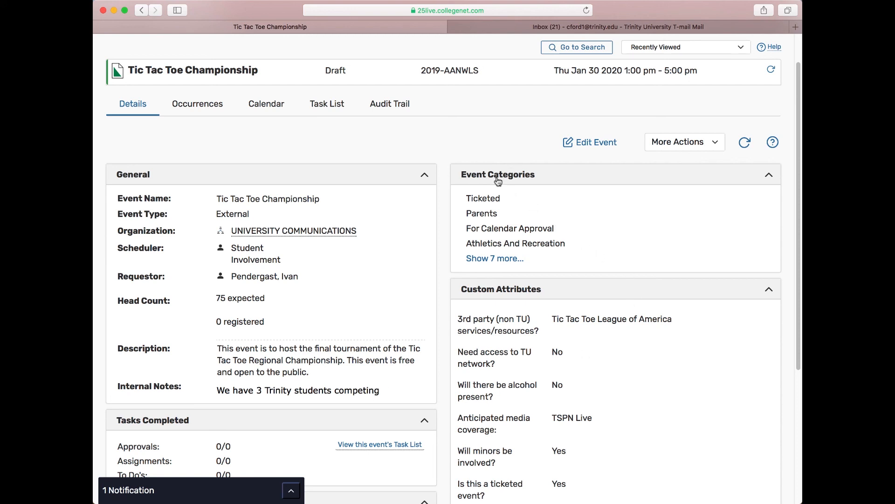
# - Expand the full list of event categories and review the custom attributes and event info
pyautogui.click(498, 259)
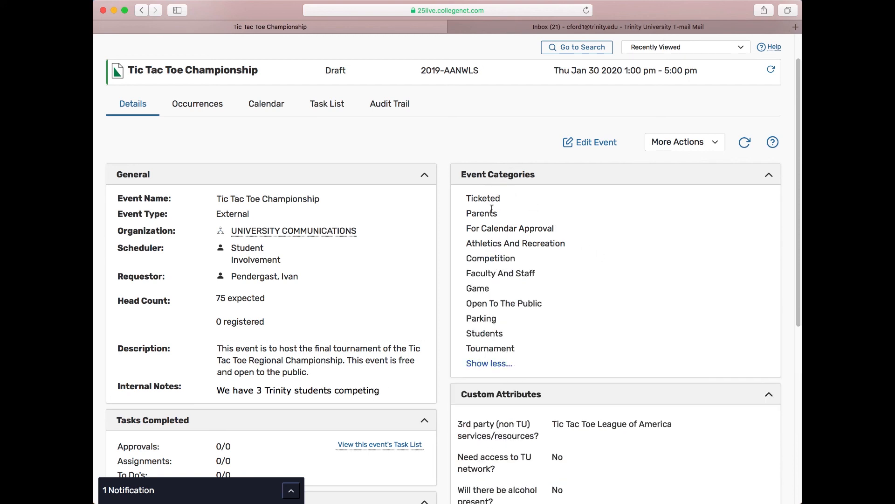
pyautogui.scroll(-3, 488, 348)
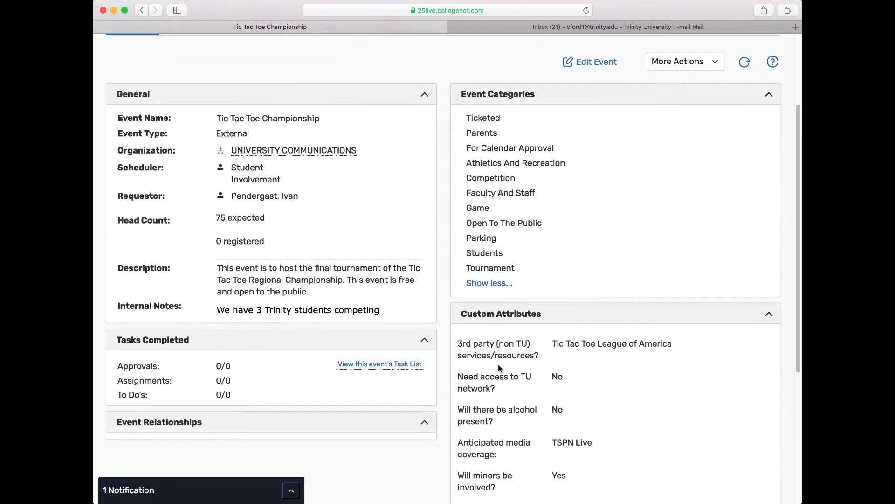
pyautogui.scroll(-5, 491, 350)
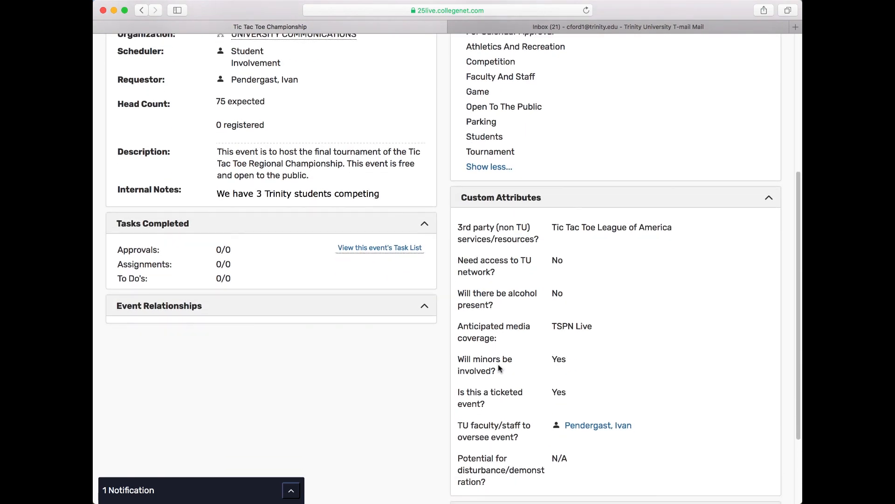
pyautogui.scroll(-1, 498, 365)
pyautogui.scroll(-4, 498, 363)
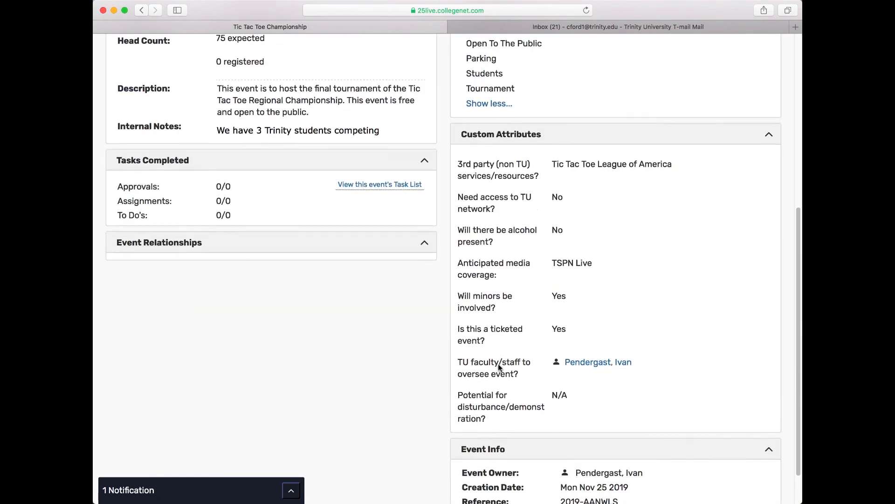
pyautogui.scroll(15, 498, 365)
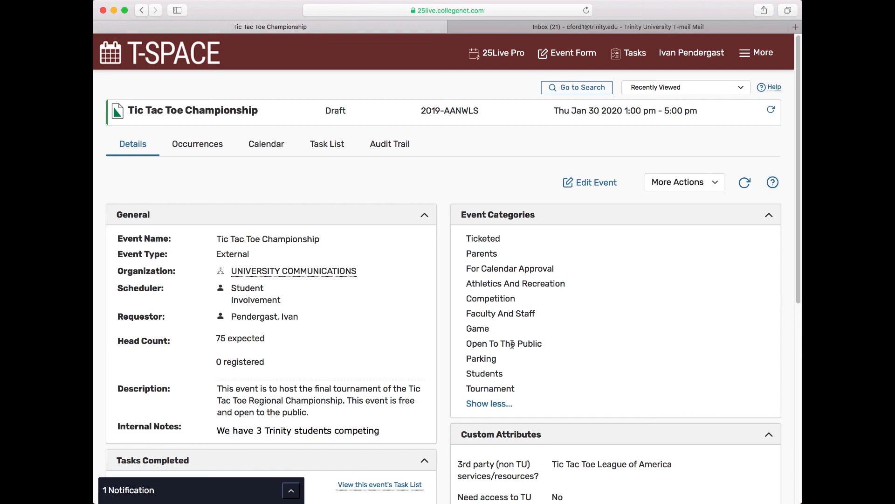
# - View the event's occurrences, expanding the Thu Jan 30 2020 occurrence and the event preferences for locations and resources
pyautogui.click(213, 153)
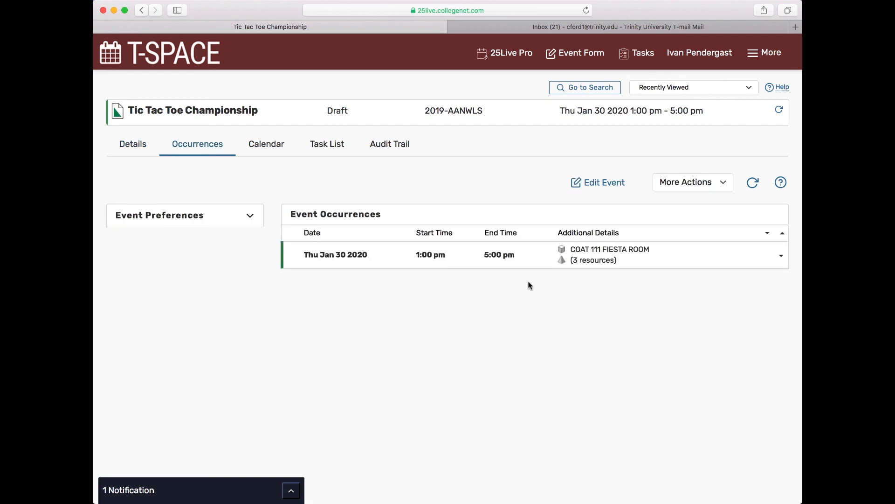
pyautogui.click(732, 261)
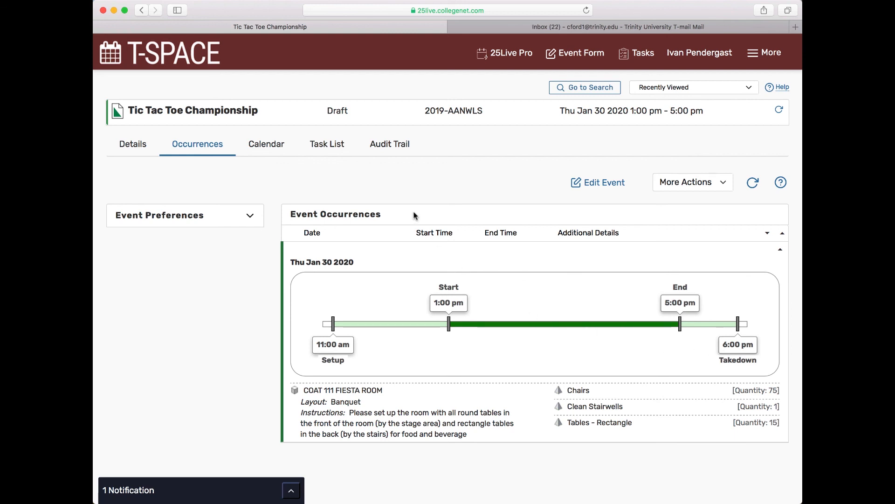
pyautogui.click(251, 216)
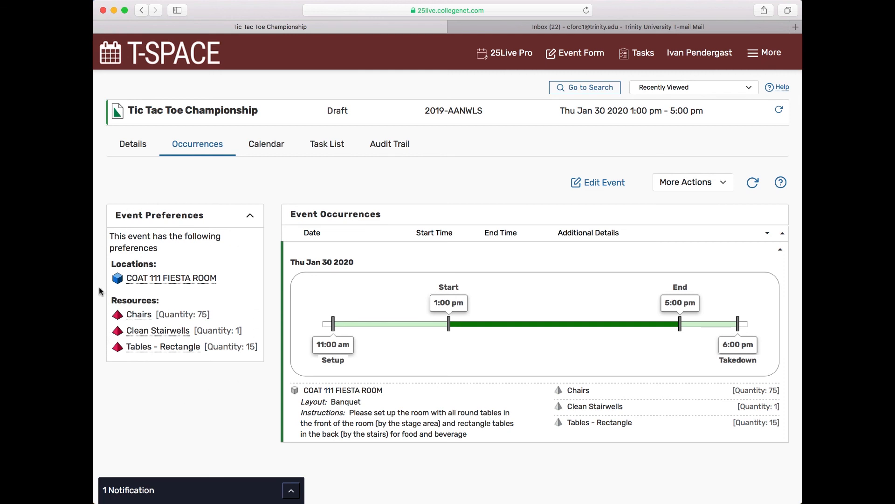
# - View the Tic Tac Toe Championship on the event's calendar and open its task list
pyautogui.click(270, 148)
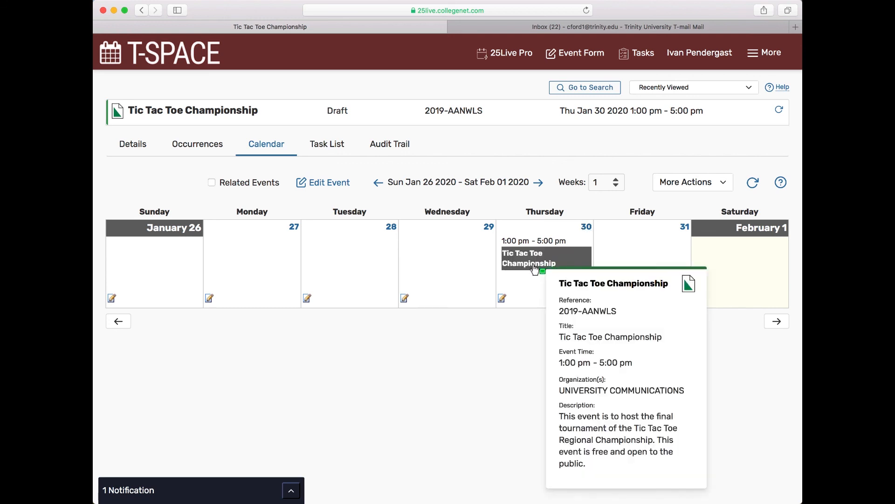
pyautogui.click(335, 148)
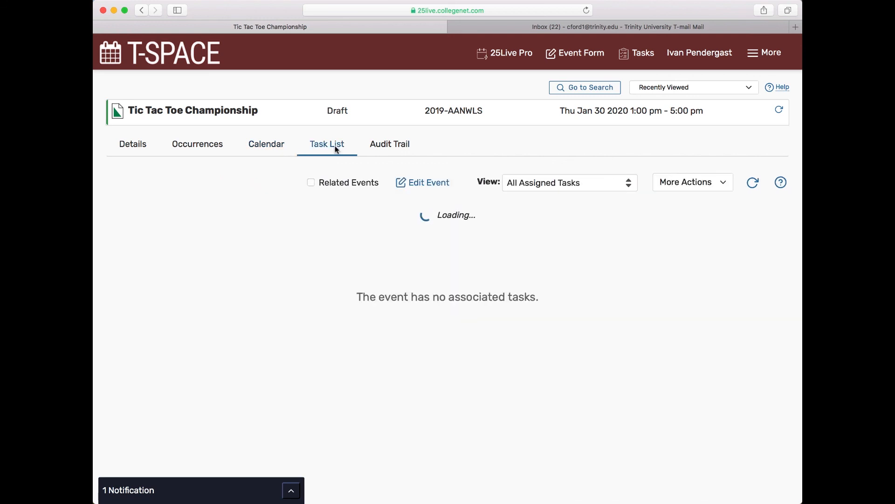